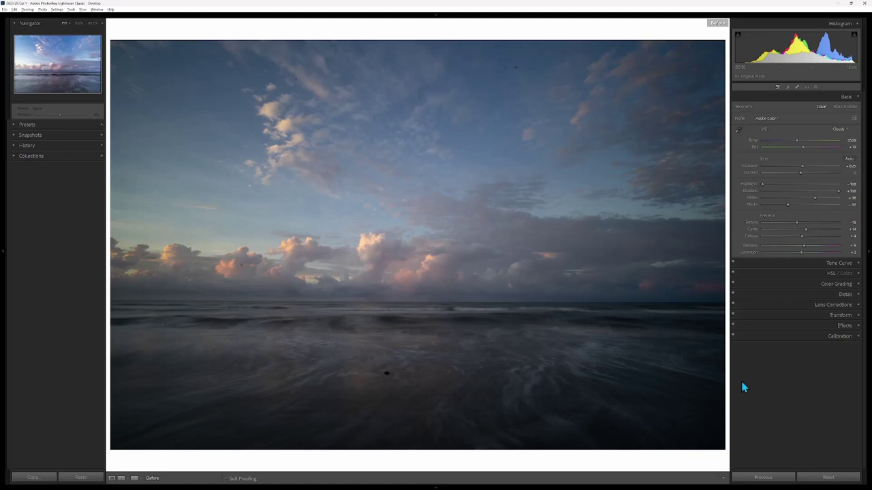
Show the edited photo, try As Shot white balance but keep Cloudy, leaving Texture at +10
{"action": "key", "text": "backslash"}
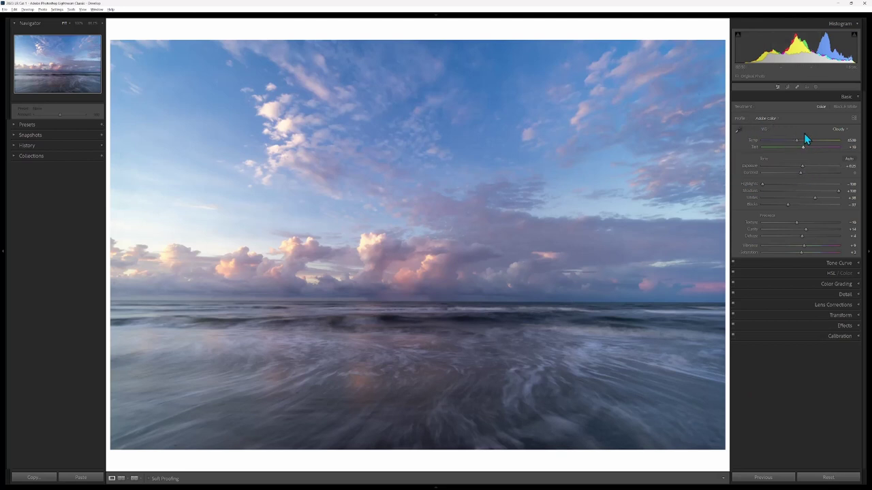
{"action": "left_click", "coordinate": [842, 135]}
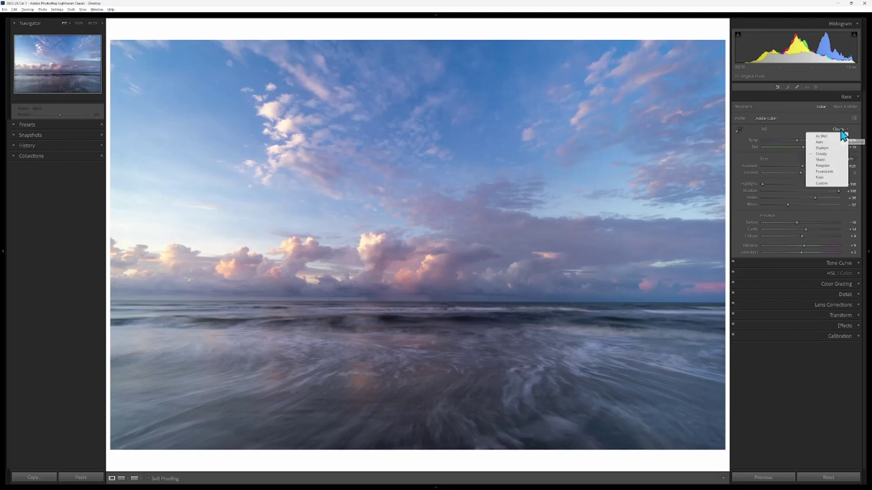
{"action": "left_click", "coordinate": [822, 137]}
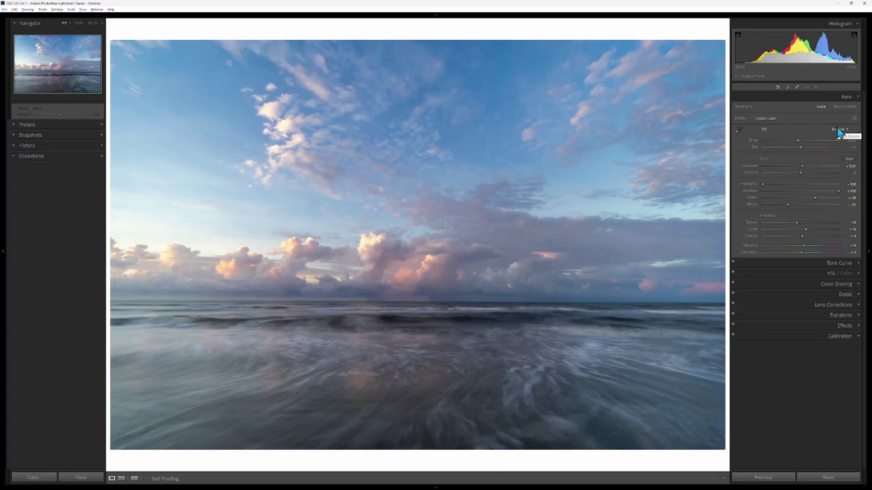
{"action": "left_click", "coordinate": [840, 131]}
{"action": "left_click", "coordinate": [821, 153]}
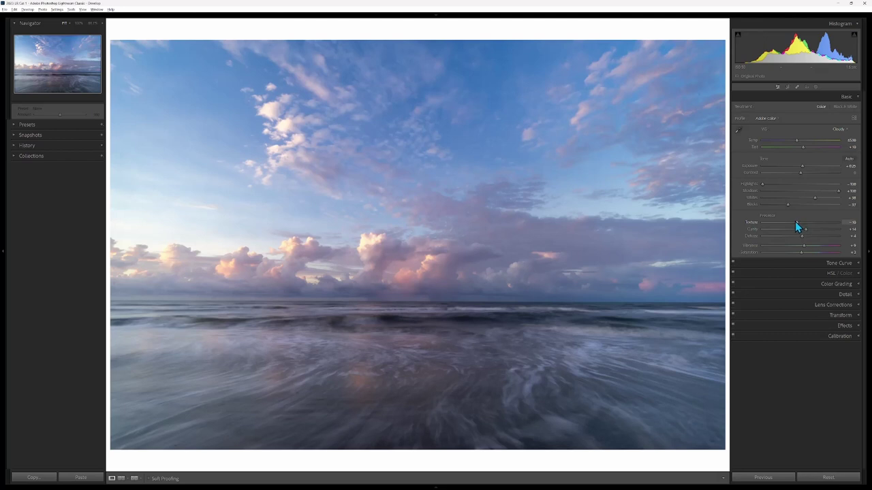
{"action": "left_click", "coordinate": [852, 222]}
{"action": "key", "text": "Return"}
Select Sky as Mask 1, then add a brush component painting the far-left low clouds into it
{"action": "left_click", "coordinate": [817, 89]}
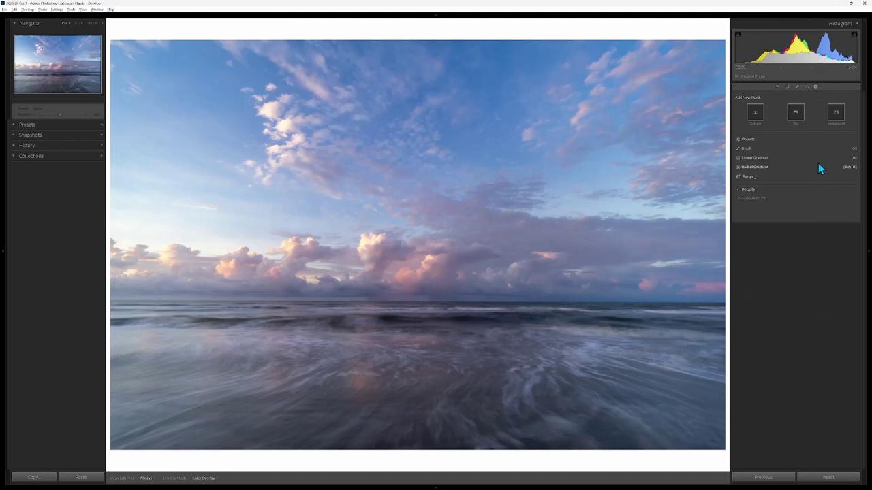
{"action": "left_click", "coordinate": [795, 115]}
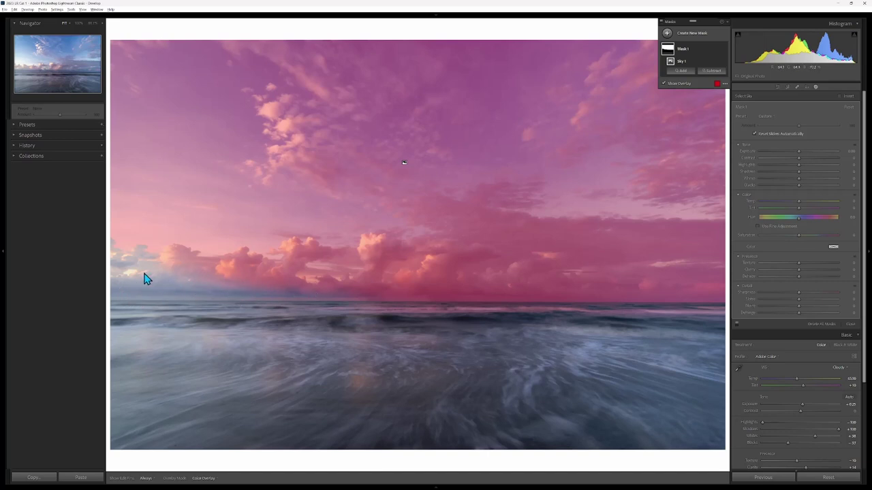
{"action": "left_click", "coordinate": [675, 72]}
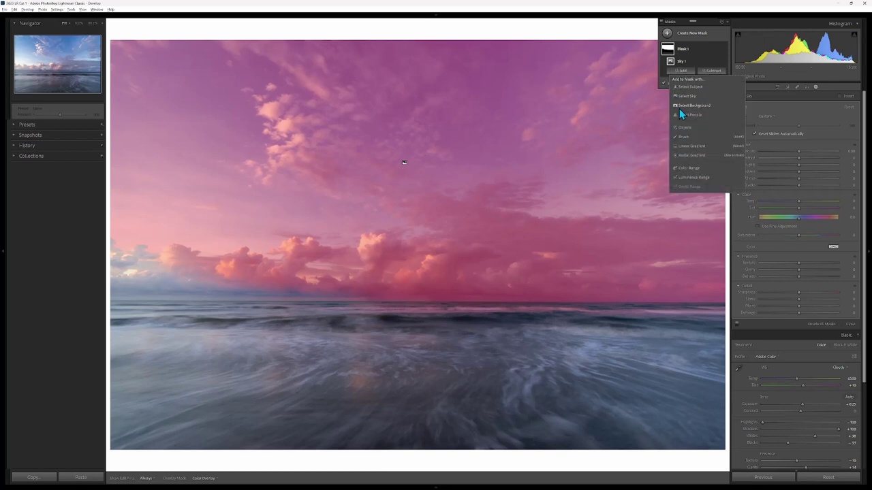
{"action": "left_click", "coordinate": [682, 137]}
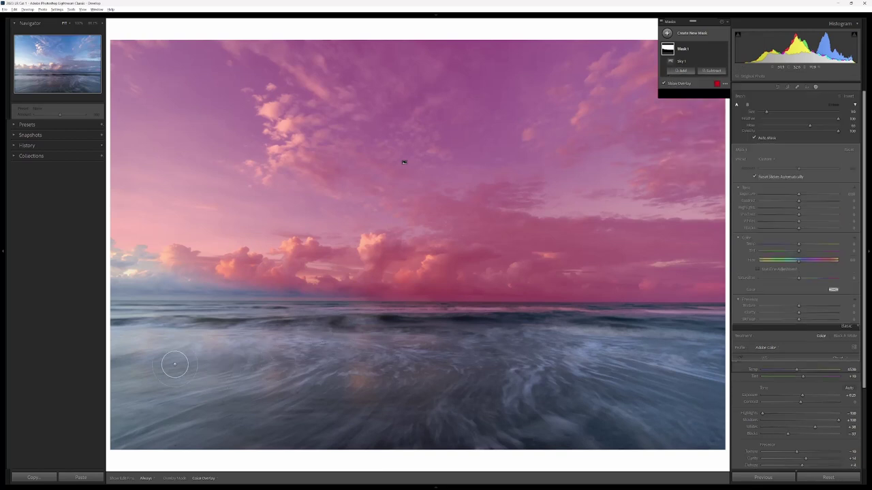
{"action": "key", "text": "h"}
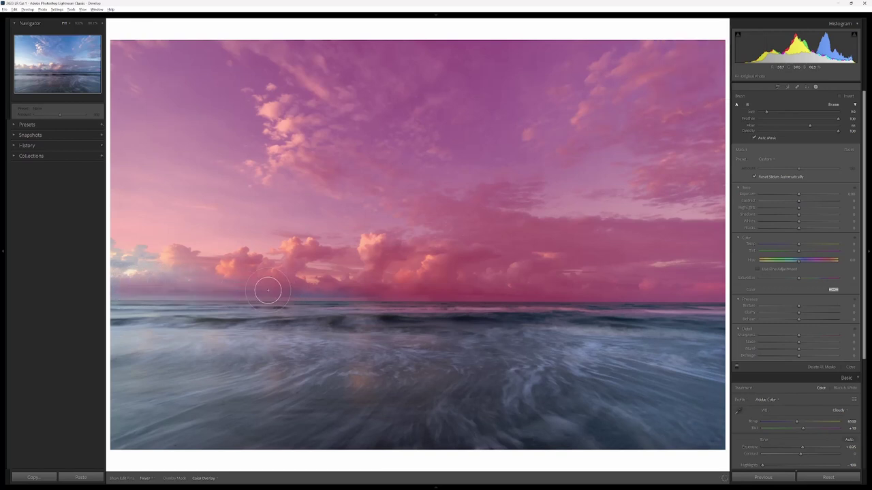
{"action": "left_click_drag", "start_coordinate": [145, 276], "coordinate": [122, 262]}
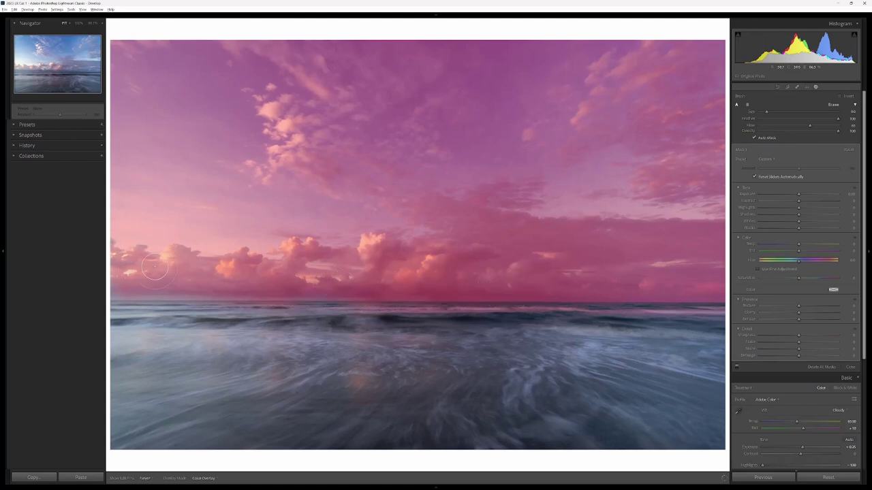
{"action": "left_click_drag", "start_coordinate": [809, 126], "coordinate": [830, 127]}
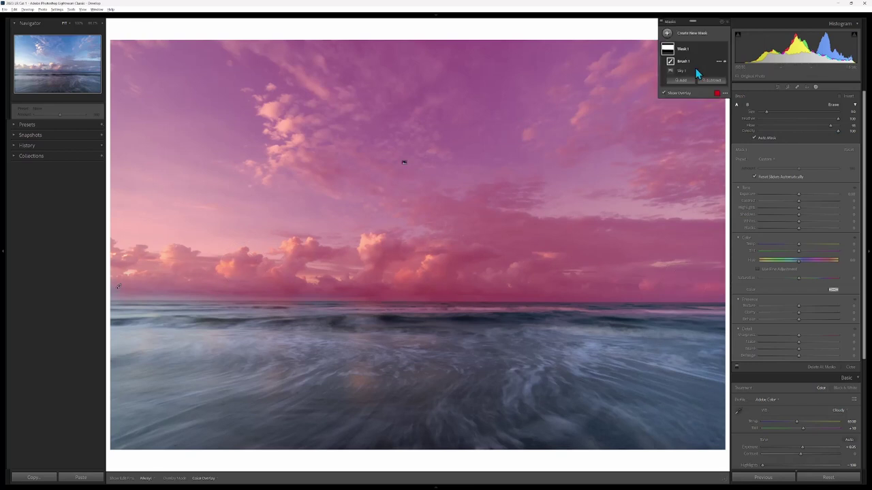
{"action": "scroll", "coordinate": [326, 308], "scroll_direction": "down", "scroll_amount": 4}
{"action": "left_click", "coordinate": [712, 89]}
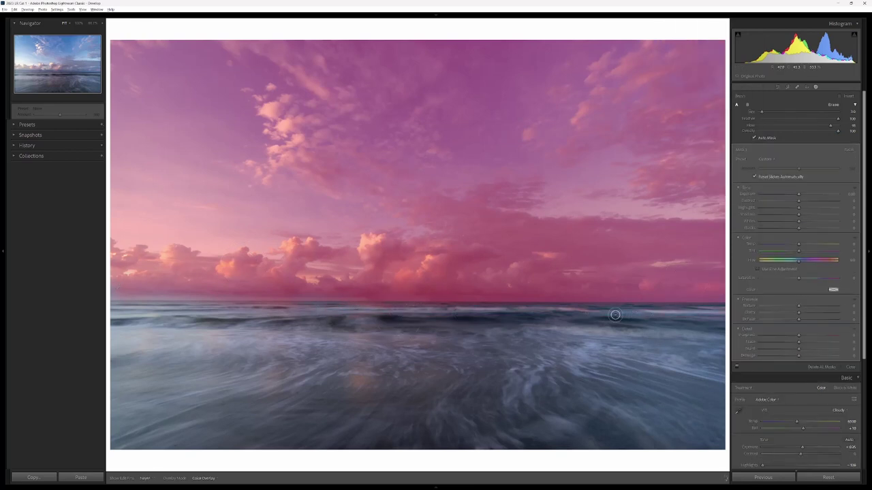
In Mask 1, lower Exposure to darken the sky and raise Highlights, Clarity and Dehaze to 4
{"action": "key", "text": "h"}
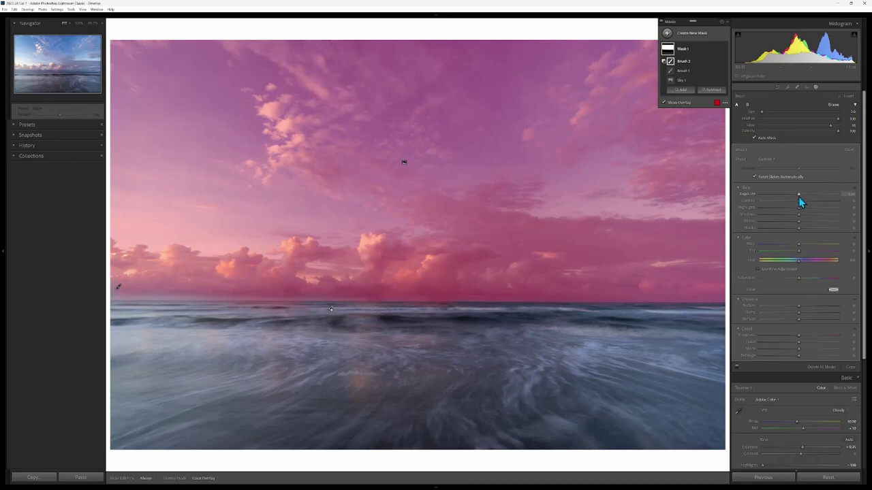
{"action": "left_click_drag", "start_coordinate": [798, 196], "coordinate": [797, 196]}
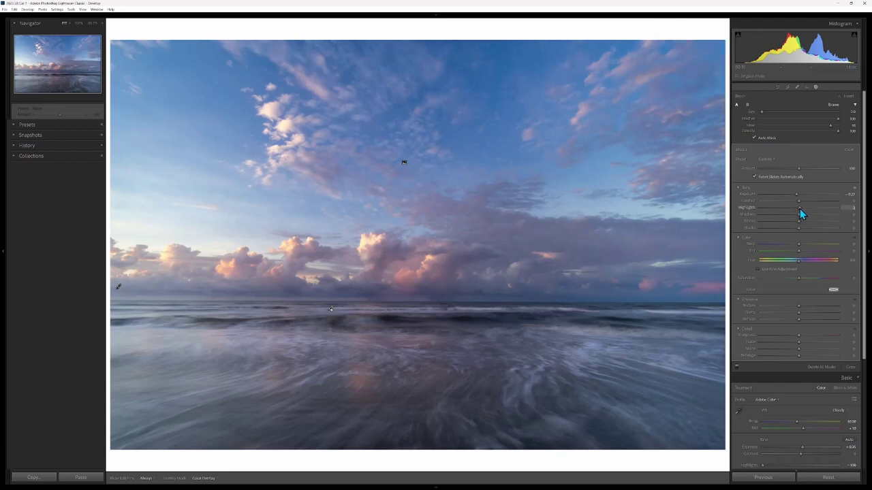
{"action": "left_click_drag", "start_coordinate": [801, 209], "coordinate": [799, 207]}
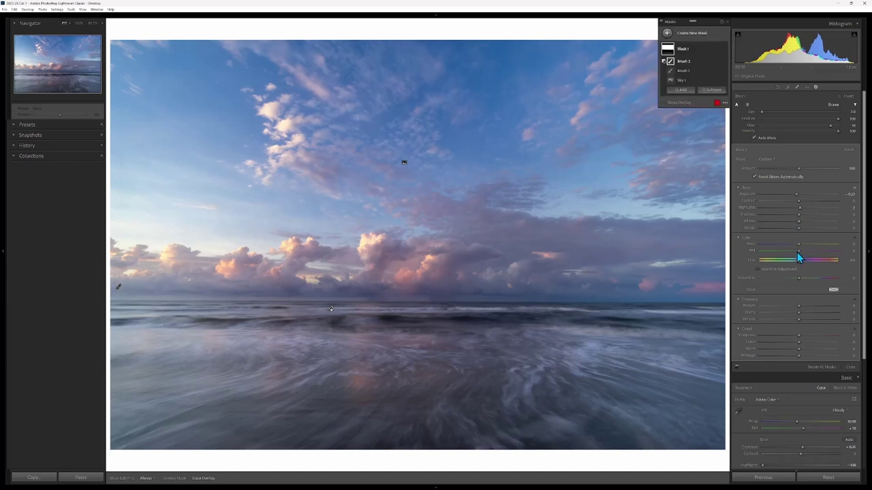
{"action": "mouse_move", "coordinate": [799, 313]}
{"action": "left_mouse_down"}
{"action": "mouse_move", "coordinate": [808, 314]}
{"action": "mouse_move", "coordinate": [802, 320]}
{"action": "left_mouse_up"}
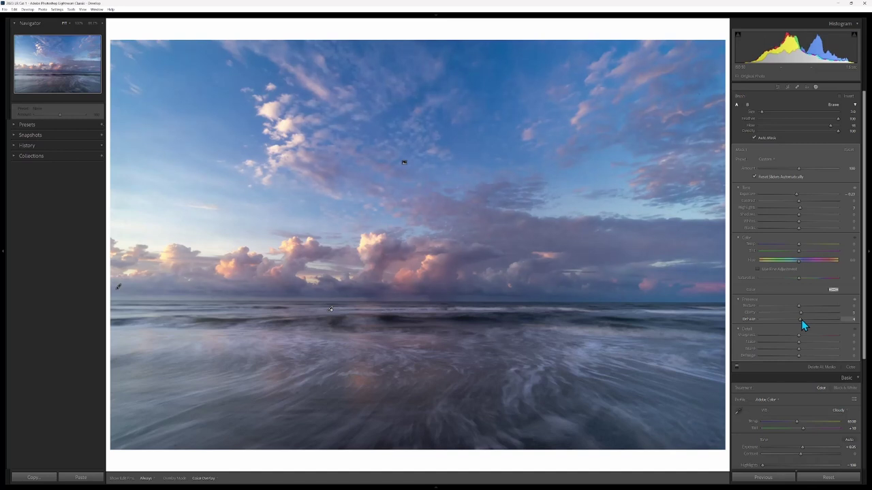
{"action": "left_click_drag", "start_coordinate": [801, 319], "coordinate": [800, 320]}
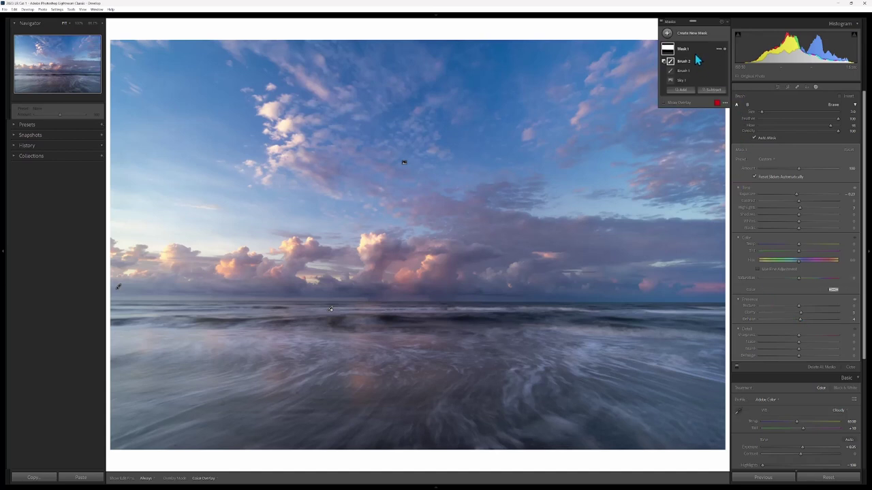
Intersect Mask 1 with a linear gradient dragged from the sky down to the horizon
{"action": "left_click", "coordinate": [719, 50]}
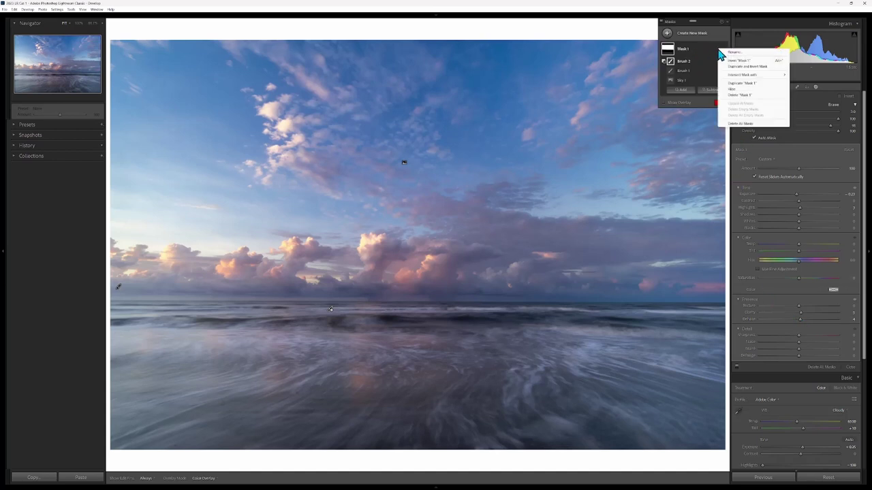
{"action": "mouse_move", "coordinate": [734, 76]}
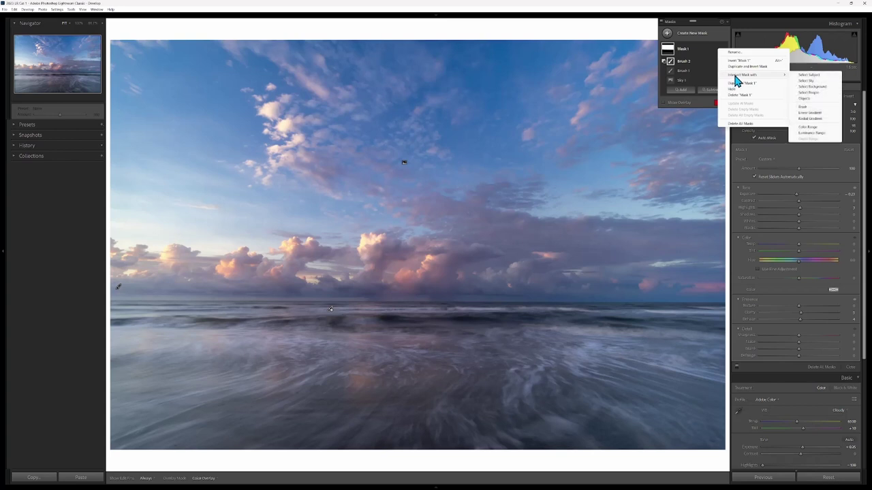
{"action": "left_click", "coordinate": [811, 113]}
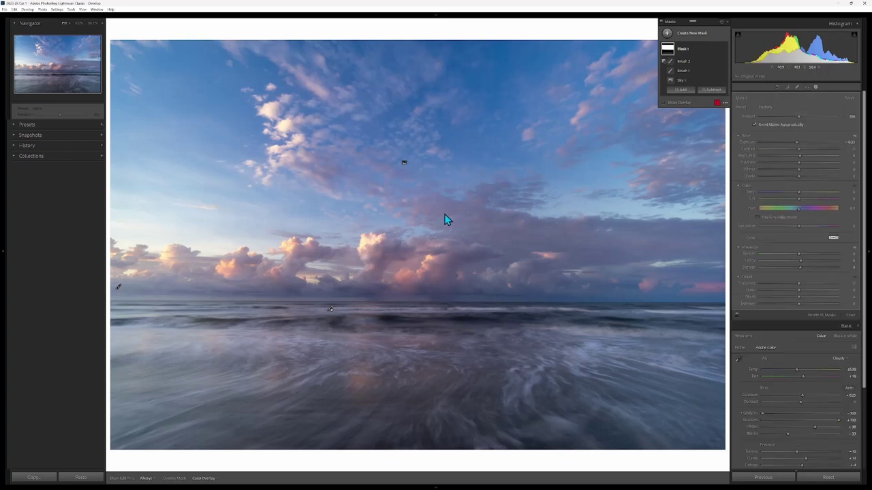
{"action": "left_click_drag", "start_coordinate": [427, 148], "coordinate": [427, 327]}
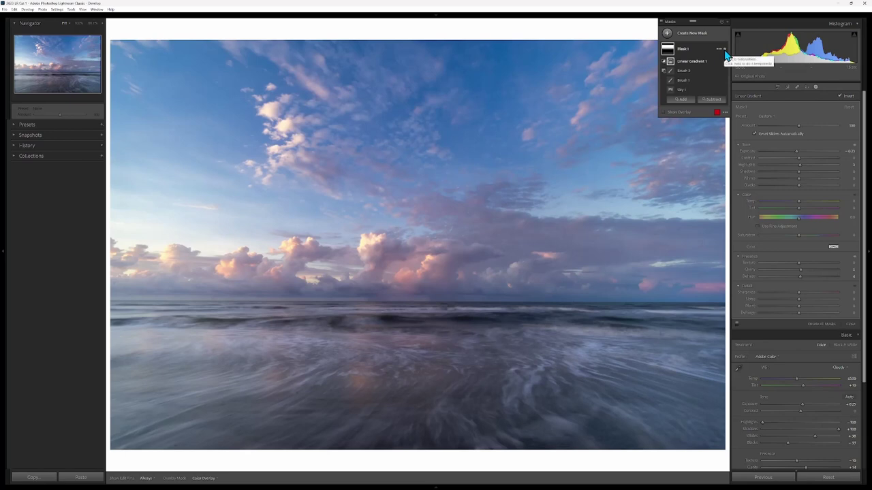
Toggle Mask 1's visibility to compare the sky with and without the effect
{"action": "left_click", "coordinate": [724, 51]}
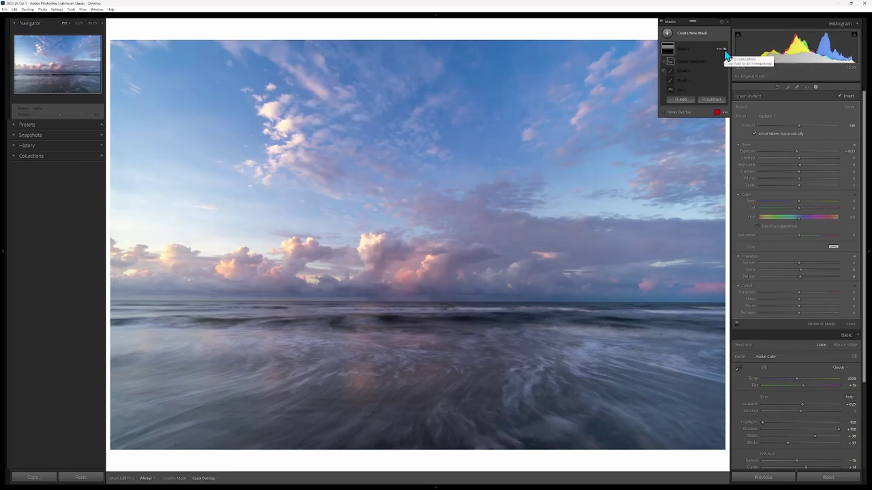
{"action": "left_click", "coordinate": [724, 49]}
{"action": "left_click", "coordinate": [724, 50]}
{"action": "left_click", "coordinate": [724, 50]}
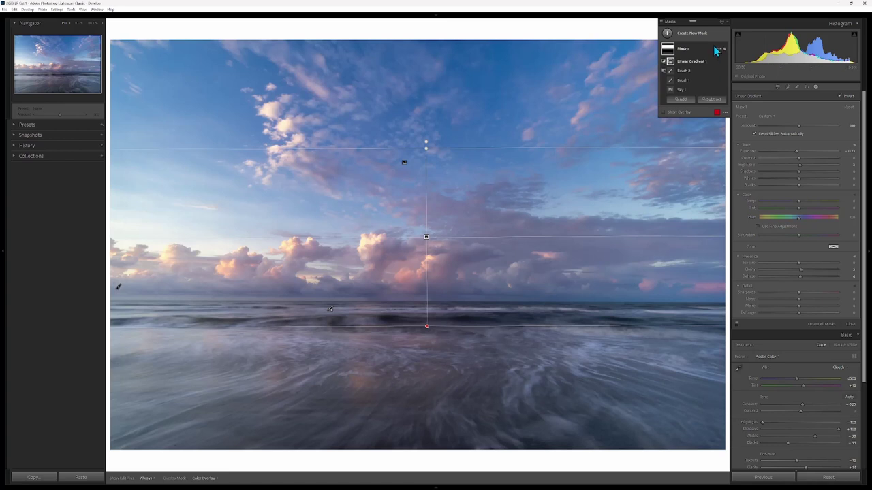
Create Mask 2 from an inverted sky selection, subtracting the left horizon clouds with a brush
{"action": "left_click", "coordinate": [667, 34]}
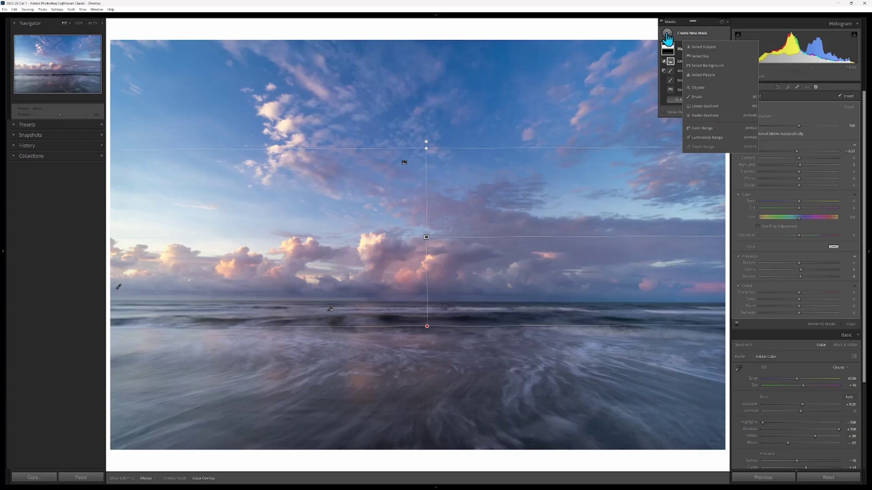
{"action": "left_click", "coordinate": [699, 56]}
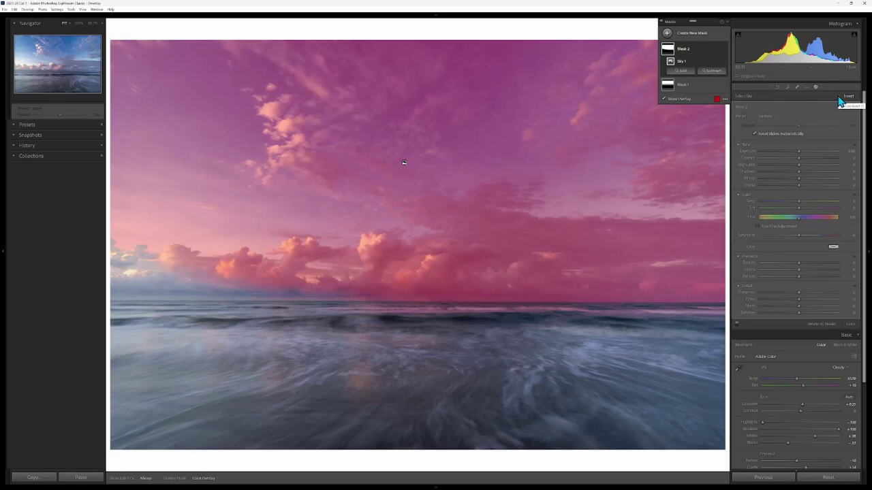
{"action": "left_click", "coordinate": [840, 96]}
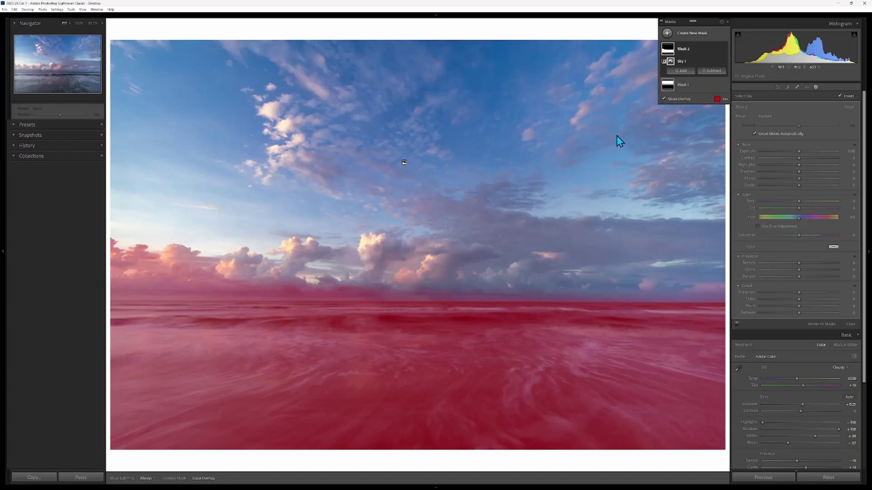
{"action": "left_click", "coordinate": [713, 70]}
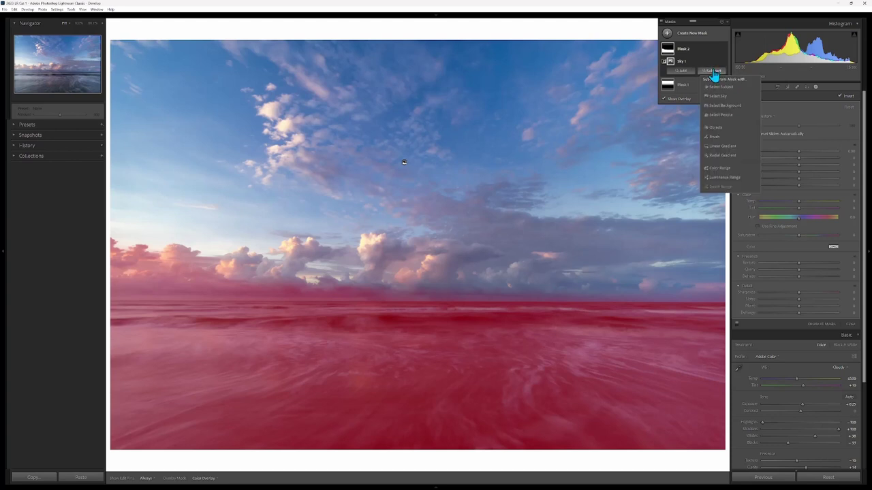
{"action": "left_click", "coordinate": [714, 137]}
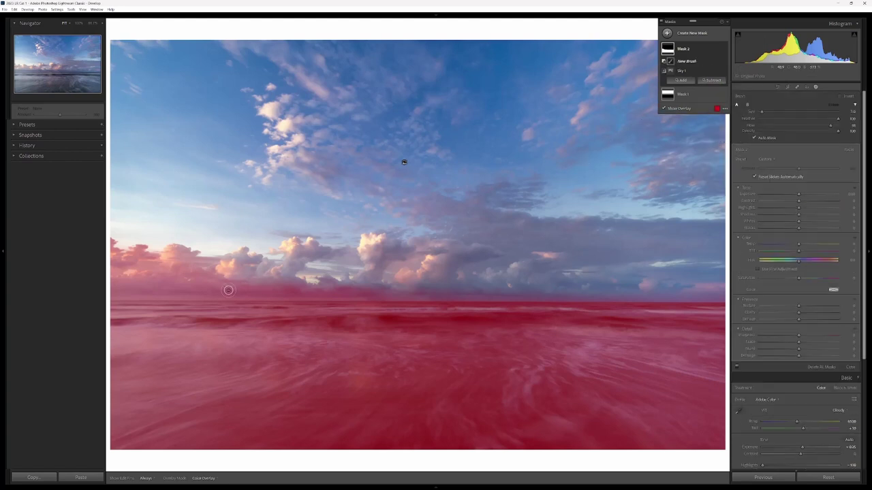
{"action": "mouse_move", "coordinate": [180, 274]}
{"action": "left_mouse_down"}
{"action": "mouse_move", "coordinate": [331, 288]}
{"action": "mouse_move", "coordinate": [180, 252]}
{"action": "left_mouse_up"}
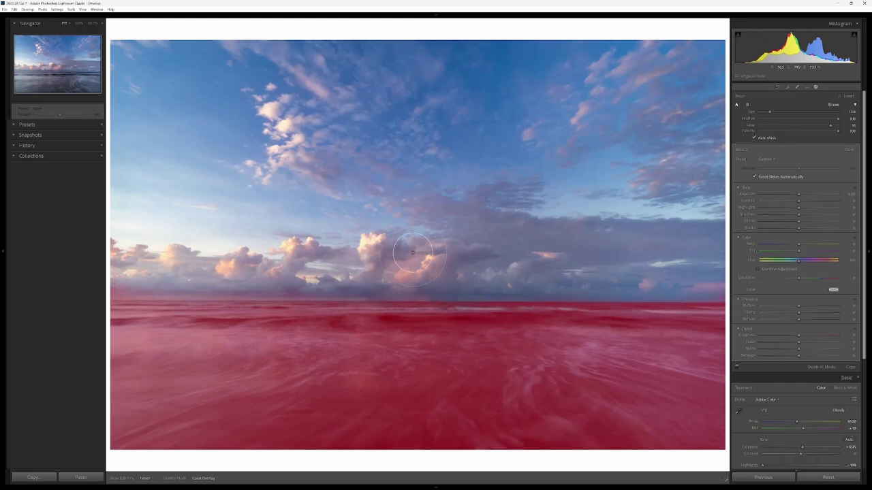
{"action": "key", "text": "h"}
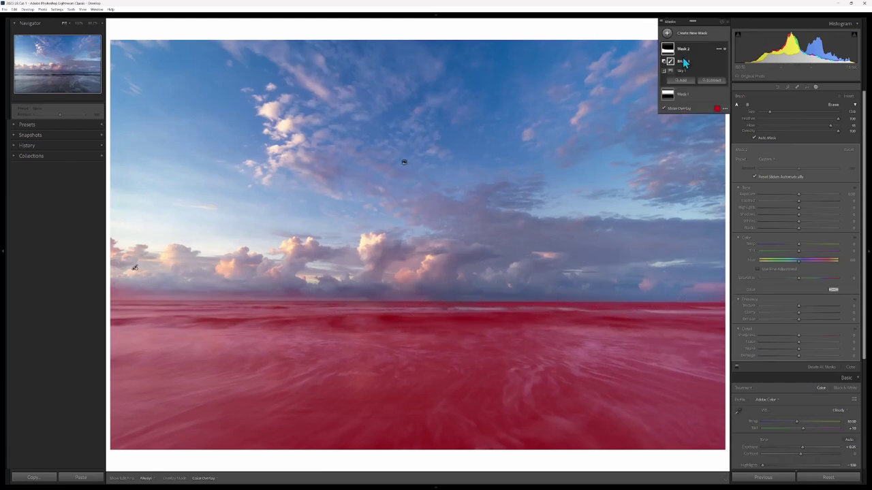
Raise Mask 2's Exposure to about 0.56 and Highlights to 12
{"action": "left_click", "coordinate": [799, 195]}
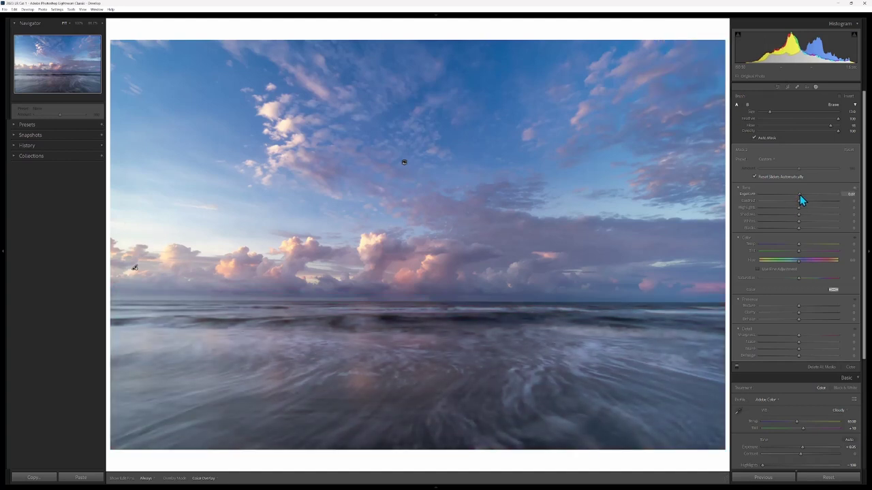
{"action": "left_click_drag", "start_coordinate": [800, 195], "coordinate": [800, 194]}
{"action": "left_click_drag", "start_coordinate": [800, 194], "coordinate": [801, 194]}
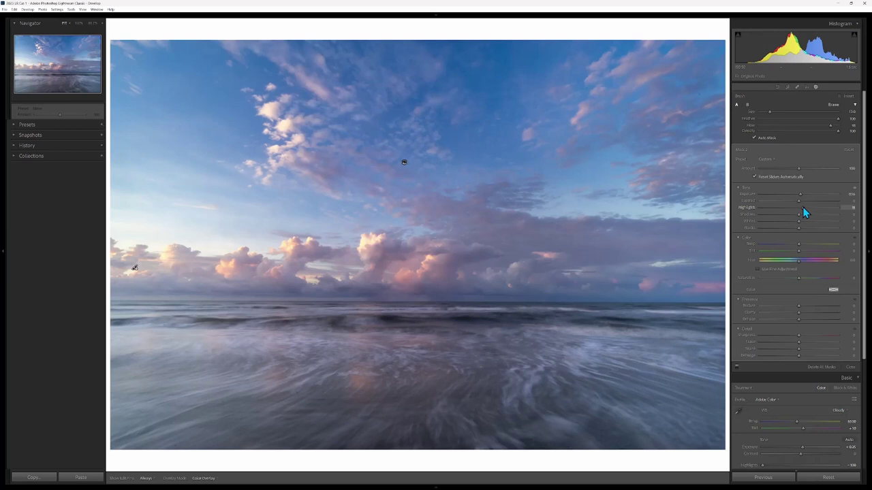
{"action": "left_click", "coordinate": [802, 207]}
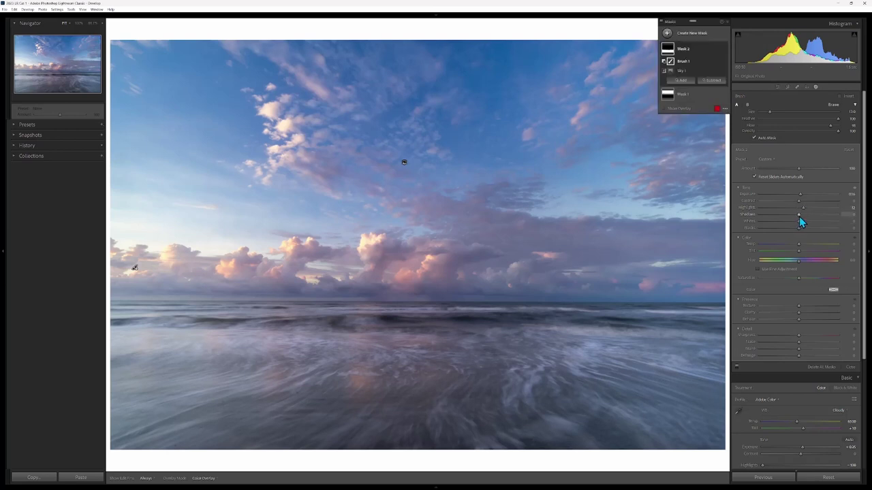
{"action": "left_click_drag", "start_coordinate": [799, 222], "coordinate": [799, 222]}
Intersect Mask 2 with a linear gradient running from the frame bottom up to the horizon
{"action": "left_click", "coordinate": [719, 51]}
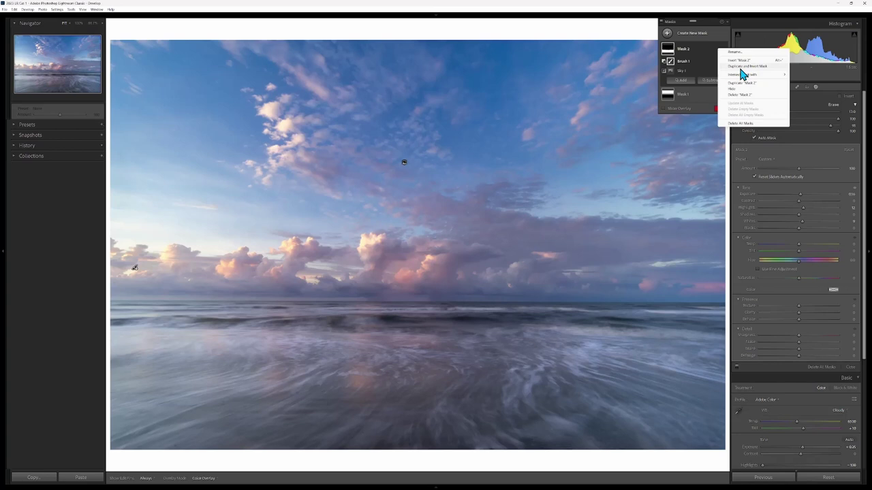
{"action": "mouse_move", "coordinate": [743, 74]}
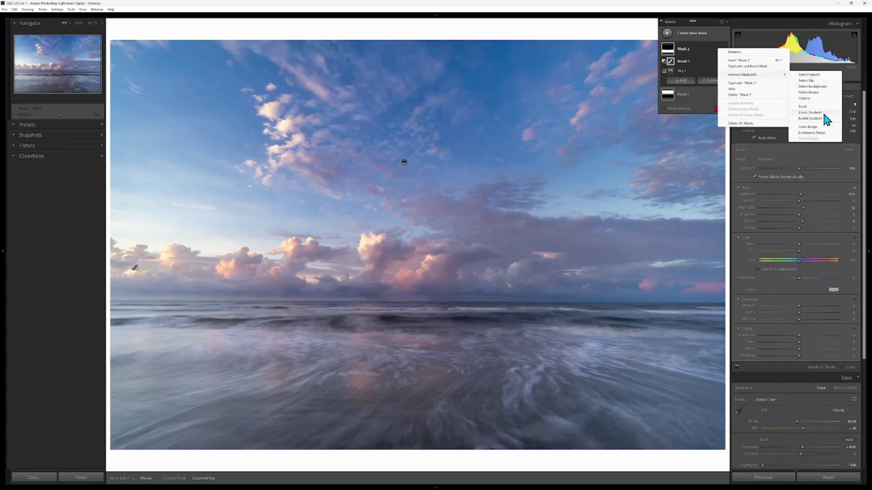
{"action": "left_click", "coordinate": [822, 113]}
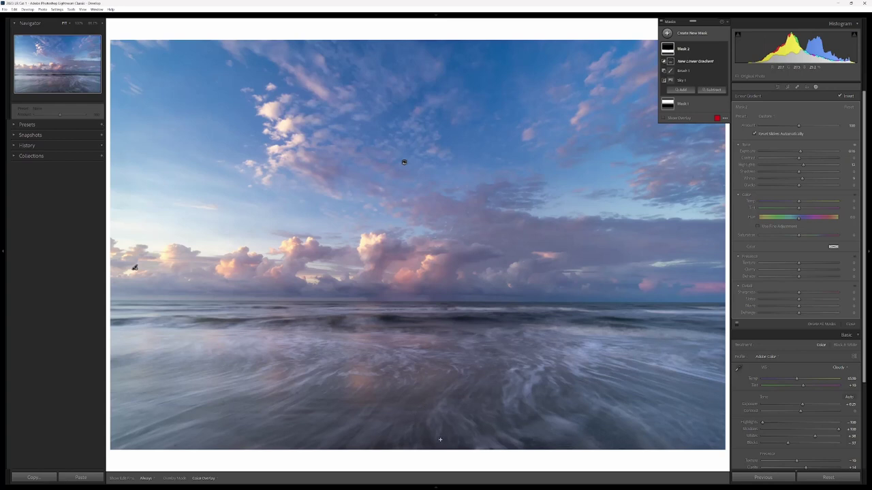
{"action": "left_click_drag", "start_coordinate": [441, 437], "coordinate": [441, 293]}
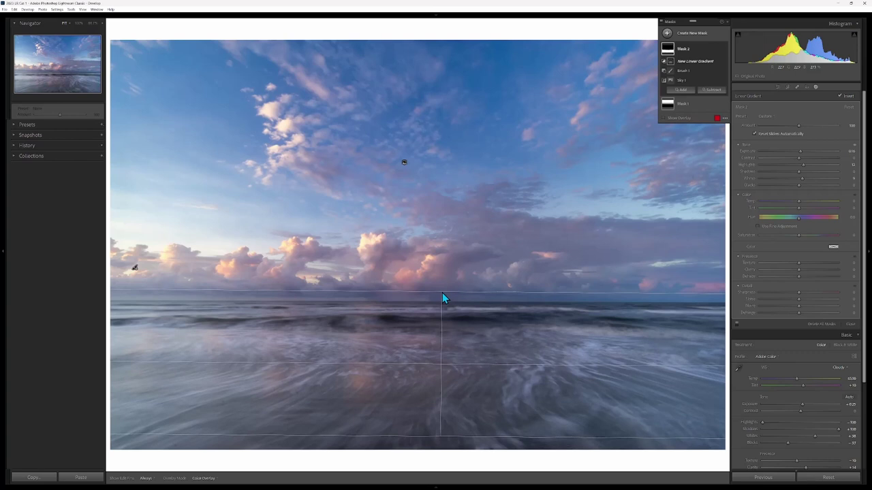
{"action": "left_click_drag", "start_coordinate": [442, 297], "coordinate": [441, 293]}
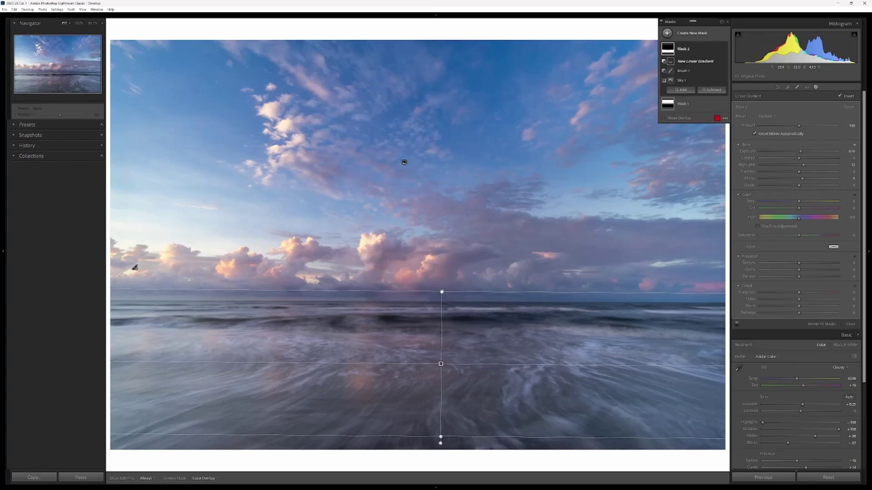
Toggle Mask 2 off and on to compare the sea brightening
{"action": "left_click", "coordinate": [724, 48]}
{"action": "left_click", "coordinate": [725, 48]}
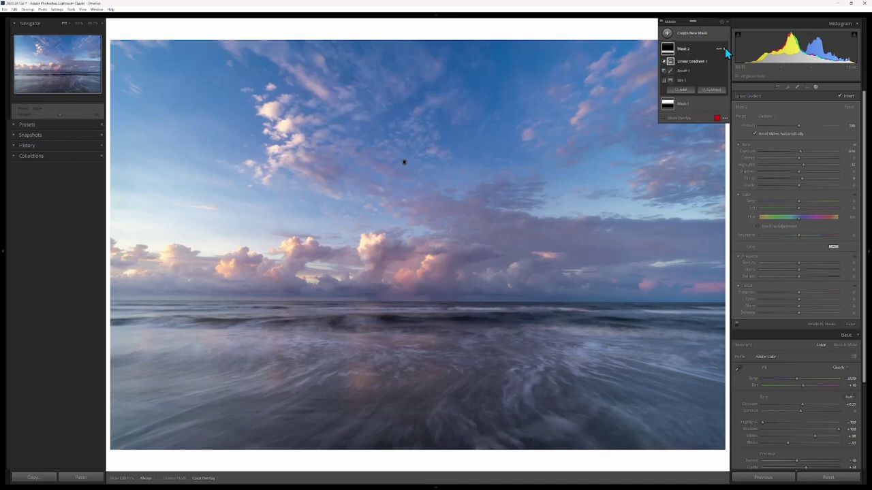
{"action": "left_click", "coordinate": [725, 50]}
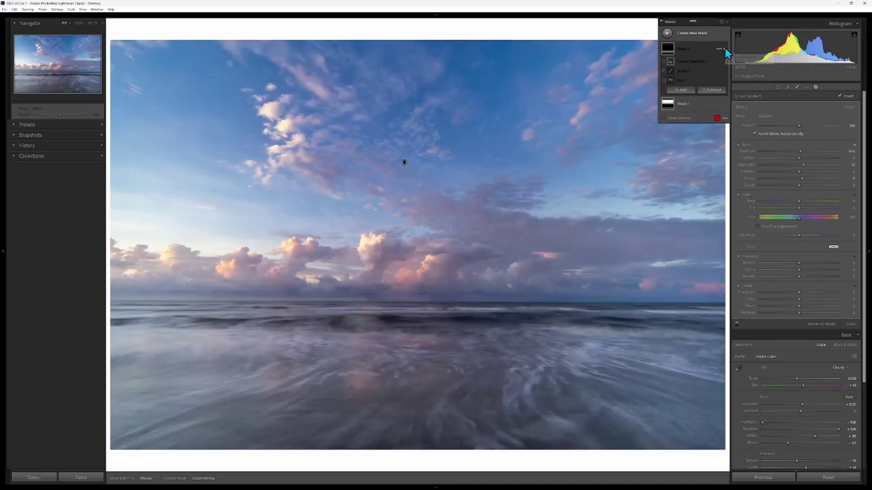
{"action": "left_click", "coordinate": [726, 50]}
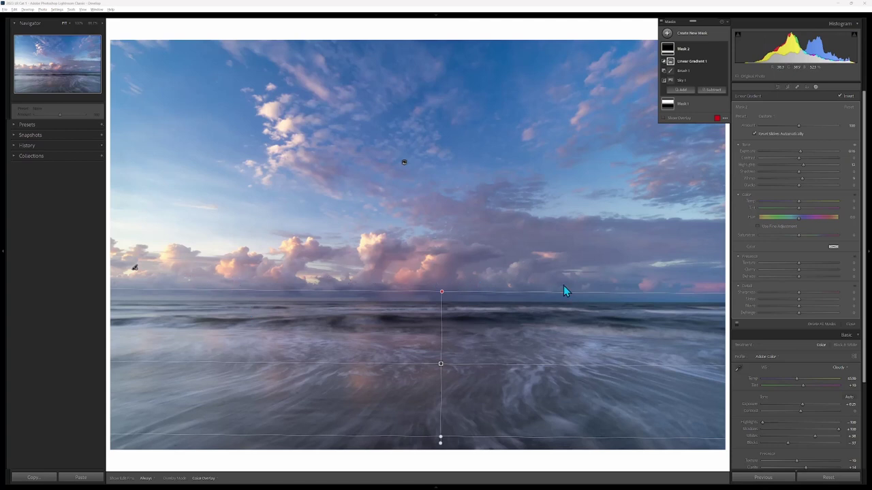
Create Mask 3 as a brush mask painted across the horizon clouds from left to right
{"action": "left_click", "coordinate": [667, 35]}
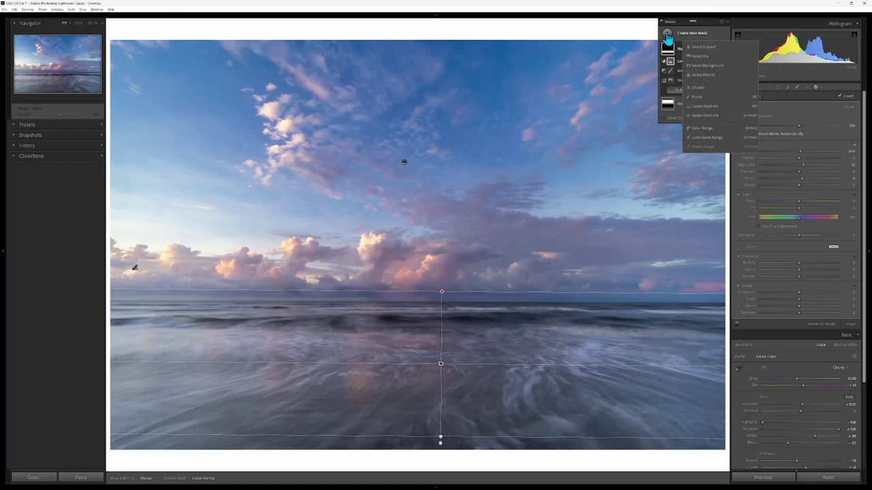
{"action": "left_click", "coordinate": [698, 98]}
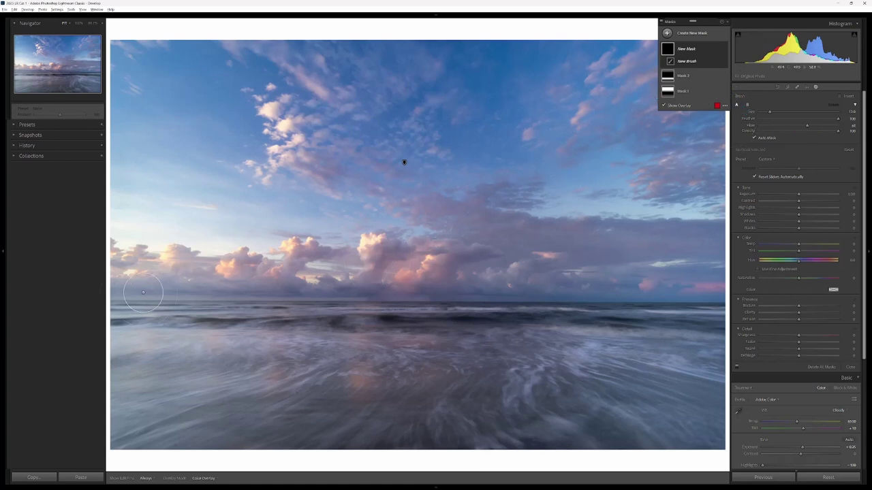
{"action": "mouse_move", "coordinate": [130, 273]}
{"action": "left_mouse_down"}
{"action": "mouse_move", "coordinate": [273, 275]}
{"action": "mouse_move", "coordinate": [156, 278]}
{"action": "mouse_move", "coordinate": [223, 275]}
{"action": "left_mouse_up"}
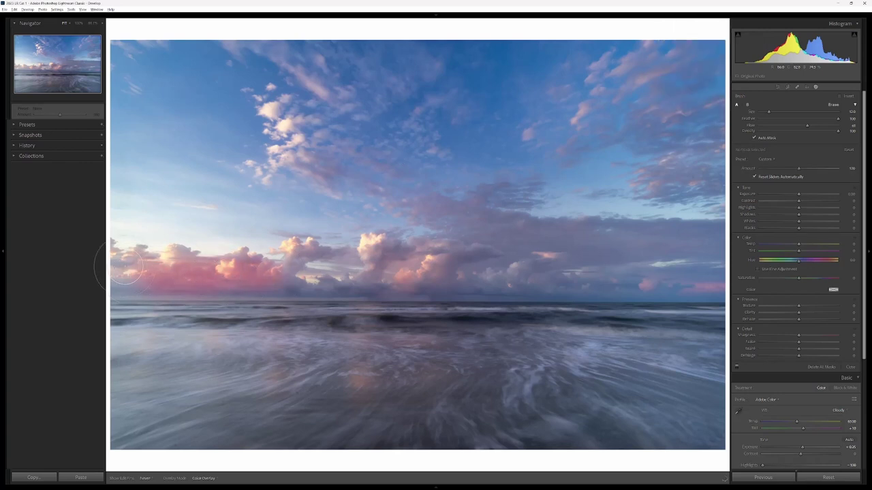
{"action": "mouse_move", "coordinate": [137, 276]}
{"action": "left_mouse_down"}
{"action": "mouse_move", "coordinate": [412, 282]}
{"action": "mouse_move", "coordinate": [339, 286]}
{"action": "mouse_move", "coordinate": [374, 247]}
{"action": "mouse_move", "coordinate": [289, 263]}
{"action": "mouse_move", "coordinate": [297, 252]}
{"action": "mouse_move", "coordinate": [278, 267]}
{"action": "mouse_move", "coordinate": [278, 259]}
{"action": "mouse_move", "coordinate": [236, 270]}
{"action": "mouse_move", "coordinate": [147, 264]}
{"action": "left_mouse_up"}
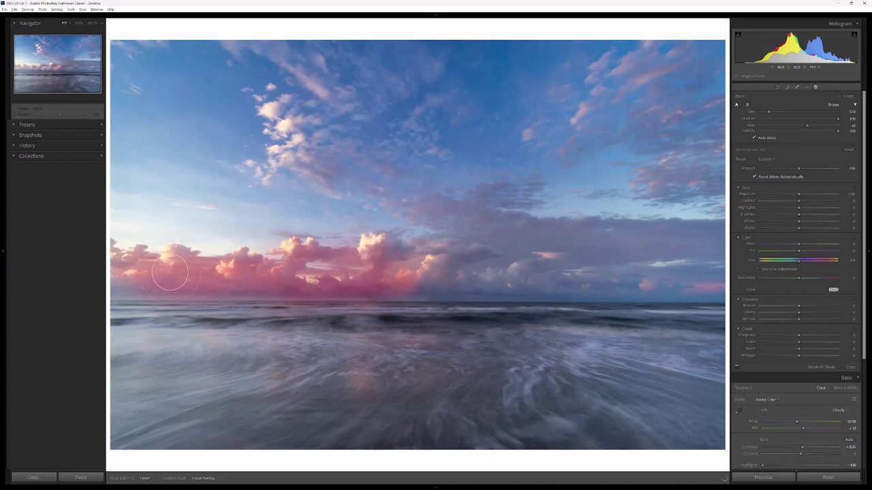
{"action": "mouse_move", "coordinate": [501, 273]}
{"action": "left_mouse_down"}
{"action": "mouse_move", "coordinate": [445, 266]}
{"action": "mouse_move", "coordinate": [463, 248]}
{"action": "mouse_move", "coordinate": [406, 262]}
{"action": "mouse_move", "coordinate": [437, 253]}
{"action": "mouse_move", "coordinate": [513, 278]}
{"action": "mouse_move", "coordinate": [707, 284]}
{"action": "mouse_move", "coordinate": [650, 289]}
{"action": "mouse_move", "coordinate": [398, 253]}
{"action": "mouse_move", "coordinate": [368, 241]}
{"action": "mouse_move", "coordinate": [358, 269]}
{"action": "mouse_move", "coordinate": [128, 278]}
{"action": "mouse_move", "coordinate": [252, 272]}
{"action": "left_mouse_up"}
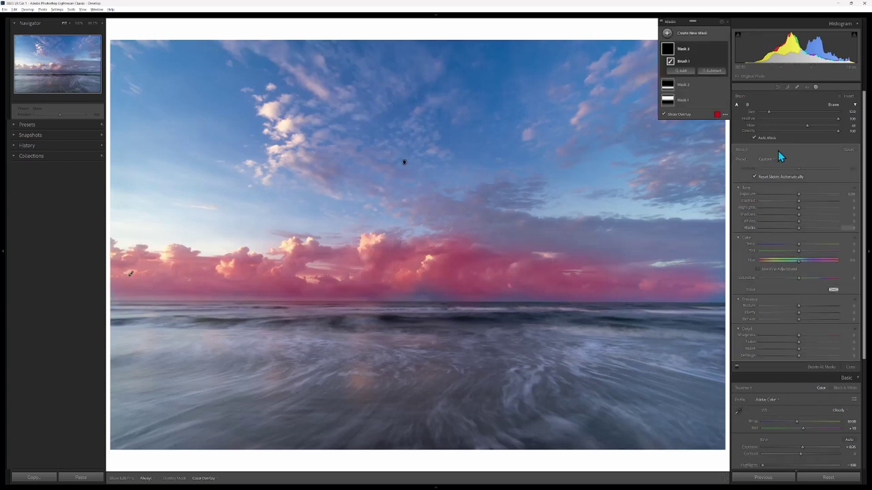
In Mask 3, reset Exposure to zero, lower Highlights to about 26 and set Whites to 14
{"action": "left_click_drag", "start_coordinate": [799, 195], "coordinate": [801, 194]}
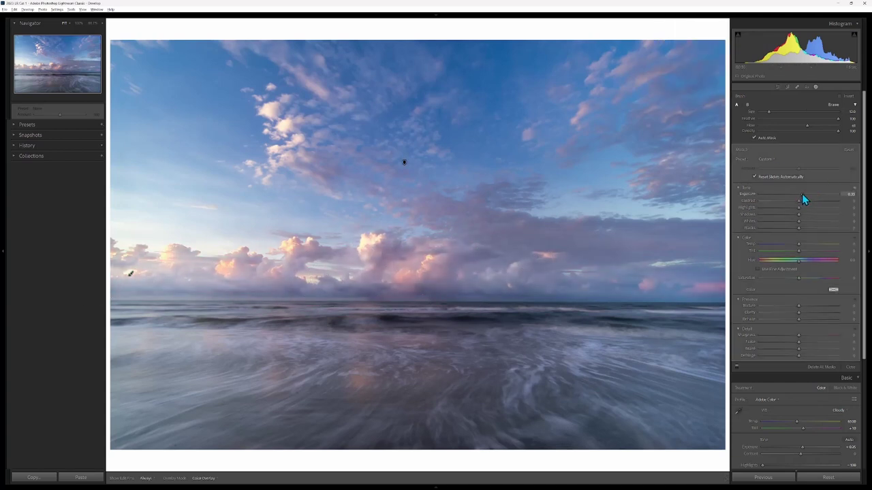
{"action": "double_click", "coordinate": [756, 195]}
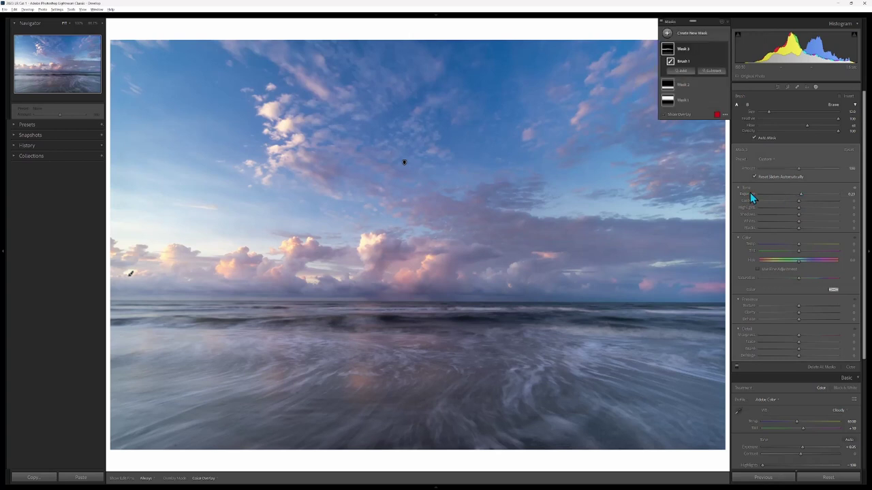
{"action": "left_click_drag", "start_coordinate": [799, 210], "coordinate": [802, 210]}
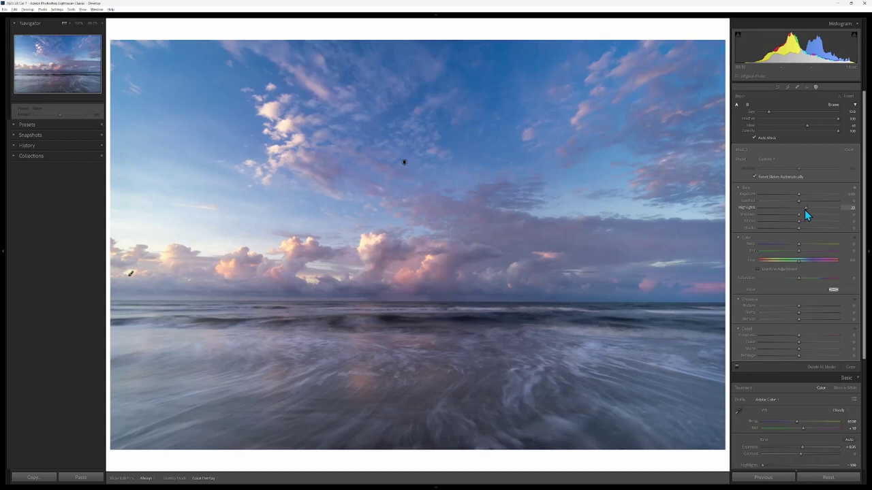
{"action": "left_click_drag", "start_coordinate": [818, 210], "coordinate": [807, 210]}
{"action": "left_click_drag", "start_coordinate": [805, 209], "coordinate": [804, 212]}
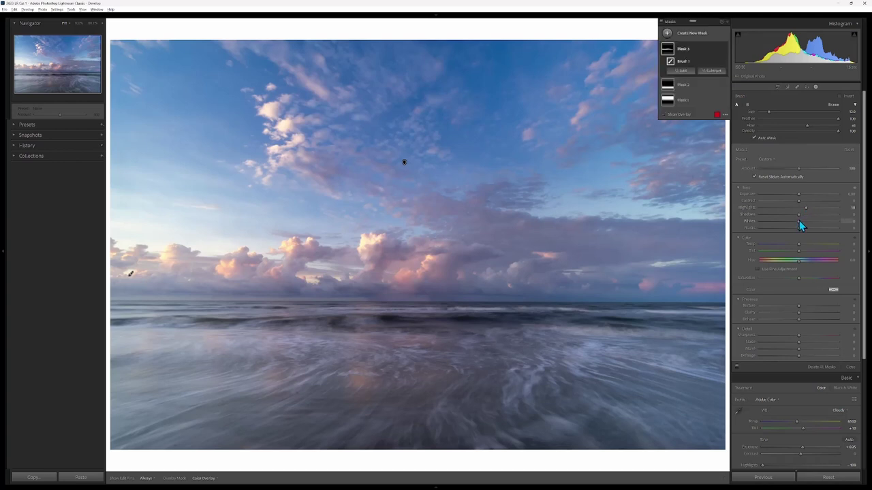
{"action": "left_click_drag", "start_coordinate": [799, 221], "coordinate": [804, 221]}
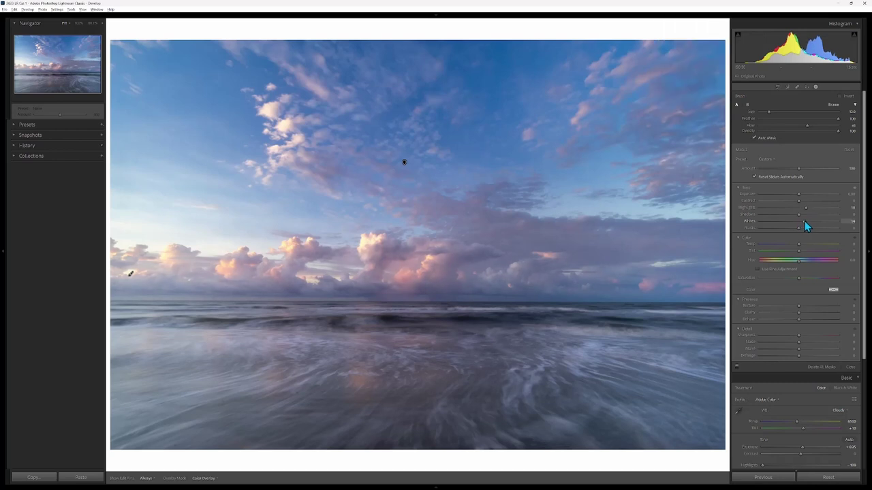
{"action": "left_click_drag", "start_coordinate": [804, 221], "coordinate": [804, 221]}
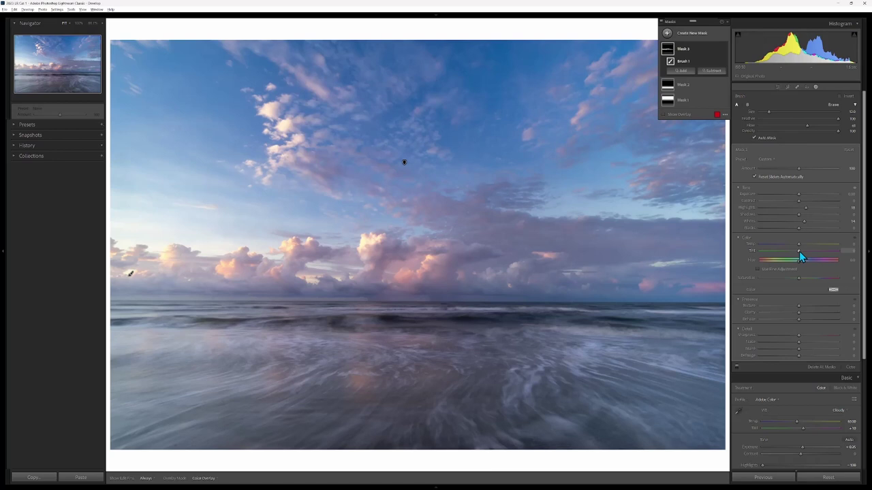
Warm Mask 3's Tint, set Saturation to 10, add Clarity and test Dehaze
{"action": "left_click_drag", "start_coordinate": [799, 252], "coordinate": [799, 251]}
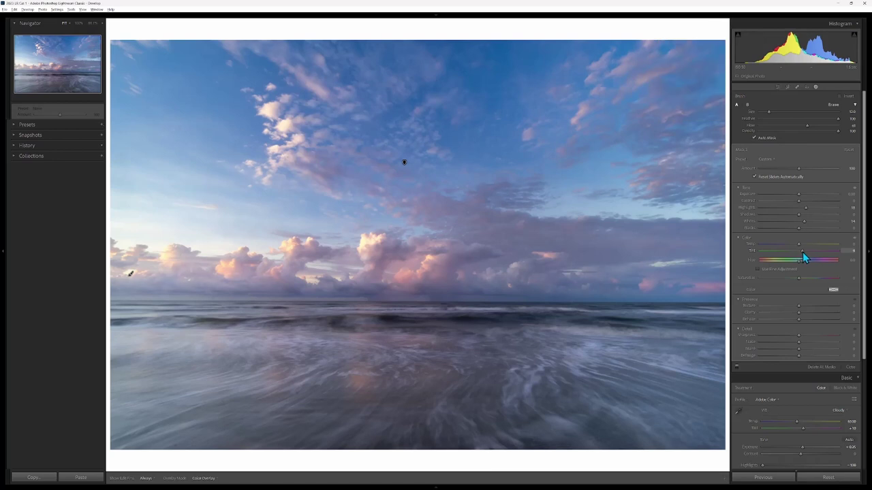
{"action": "left_click_drag", "start_coordinate": [802, 252], "coordinate": [802, 252]}
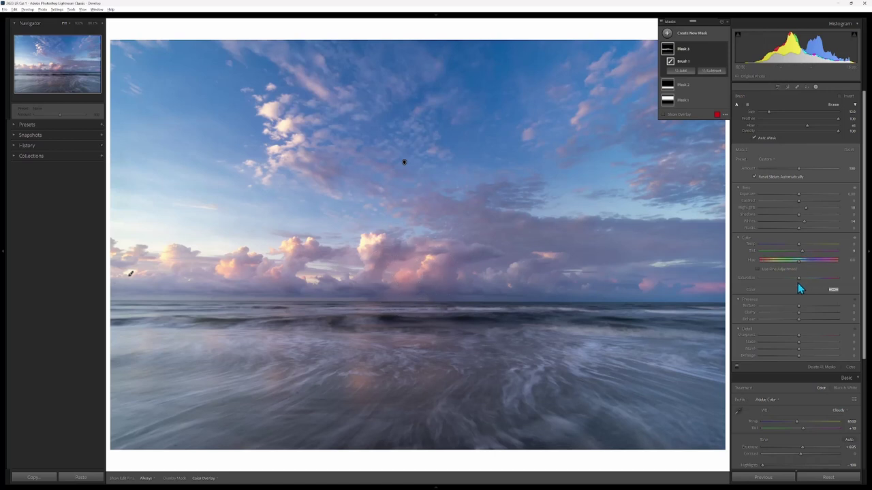
{"action": "left_click_drag", "start_coordinate": [799, 279], "coordinate": [801, 280]}
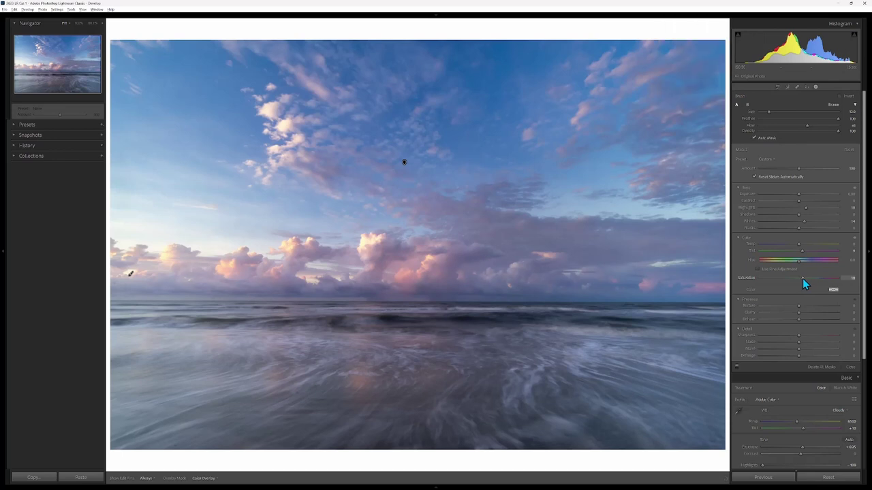
{"action": "left_click_drag", "start_coordinate": [802, 279], "coordinate": [802, 278]}
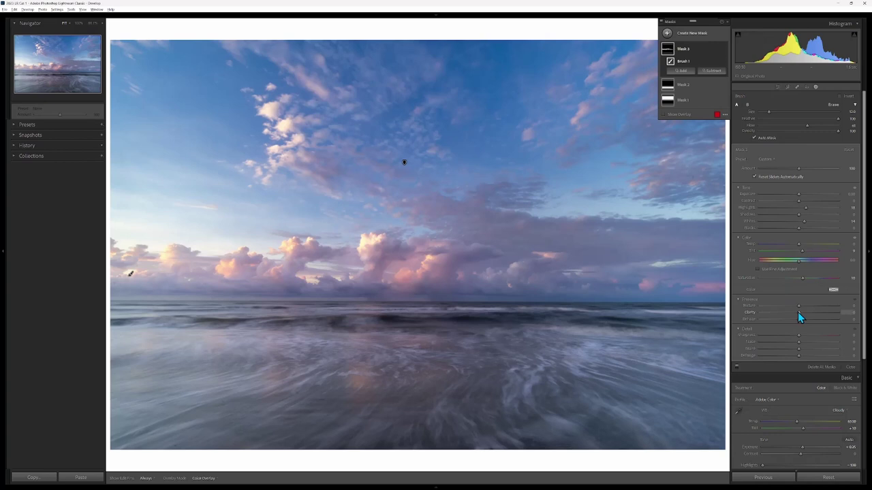
{"action": "left_click_drag", "start_coordinate": [797, 312], "coordinate": [802, 313]}
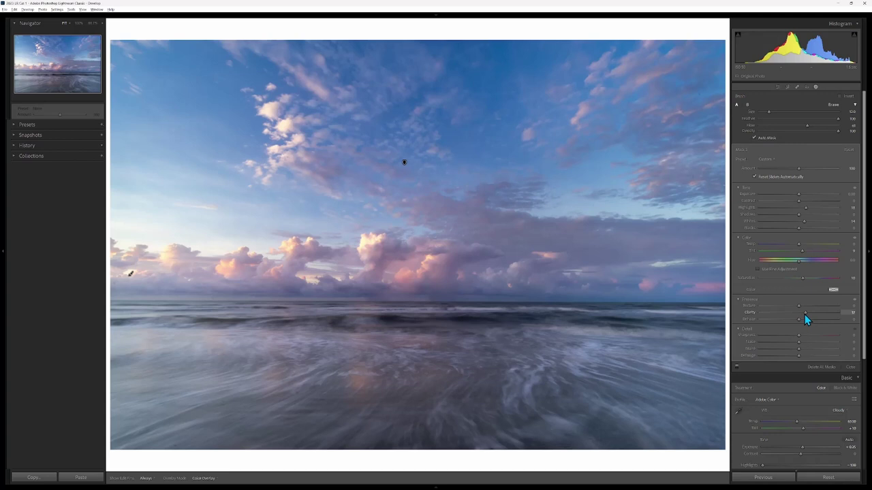
{"action": "left_click_drag", "start_coordinate": [804, 315], "coordinate": [799, 320]}
{"action": "left_click_drag", "start_coordinate": [800, 319], "coordinate": [800, 319]}
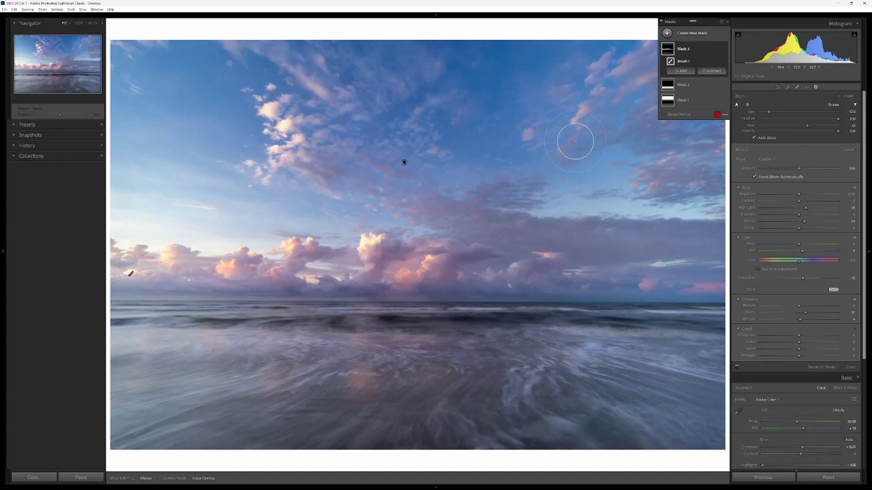
{"action": "mouse_move", "coordinate": [727, 50]}
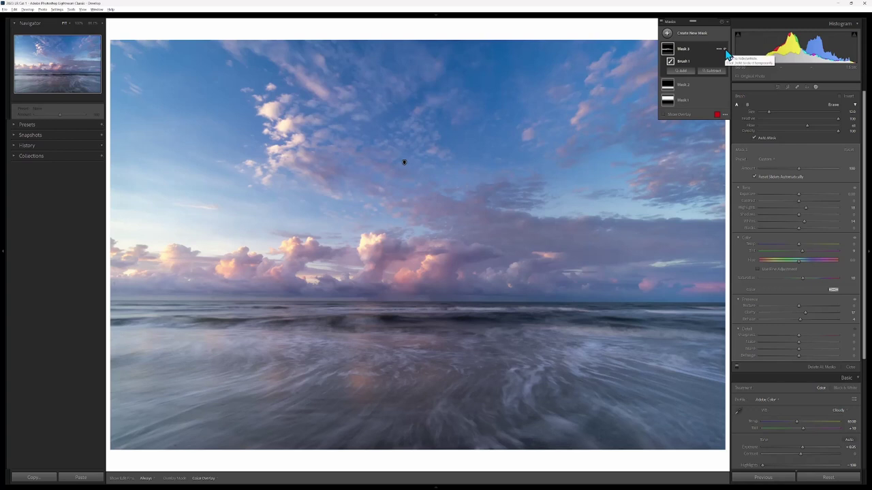
{"action": "left_click", "coordinate": [725, 49]}
{"action": "left_click", "coordinate": [725, 49]}
{"action": "left_click", "coordinate": [725, 53]}
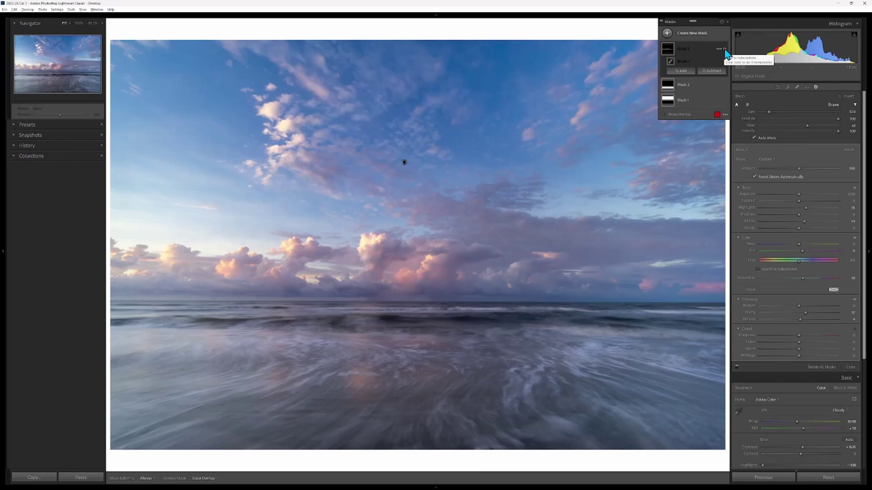
{"action": "left_click", "coordinate": [726, 52]}
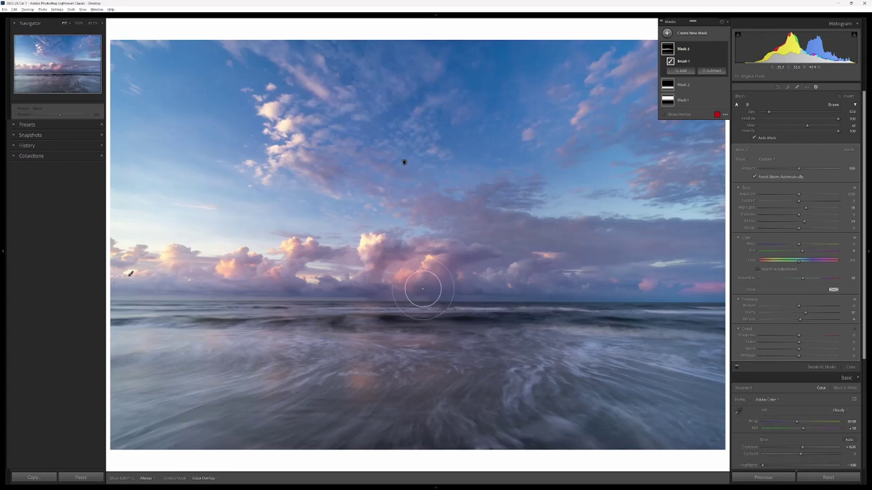
{"action": "key", "text": "h"}
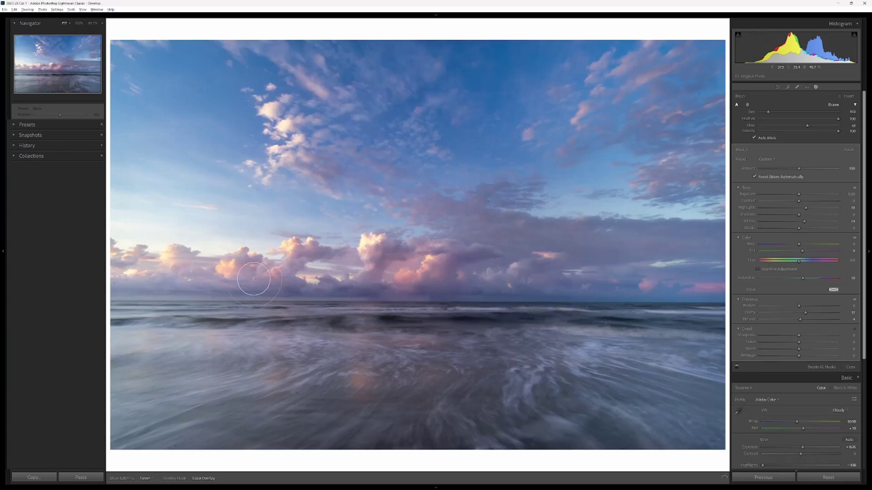
{"action": "key", "text": "h"}
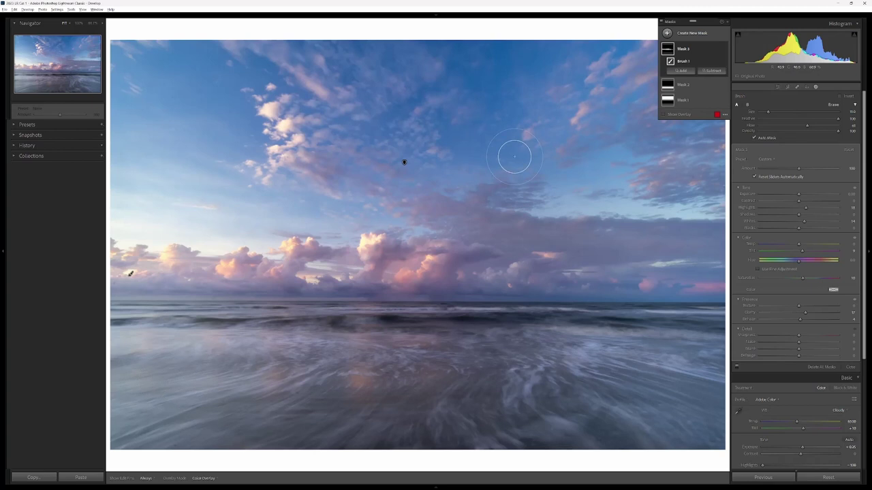
Add Mask 4 as a linear gradient from the left edge with negative Exposure to darken it
{"action": "left_click", "coordinate": [667, 34]}
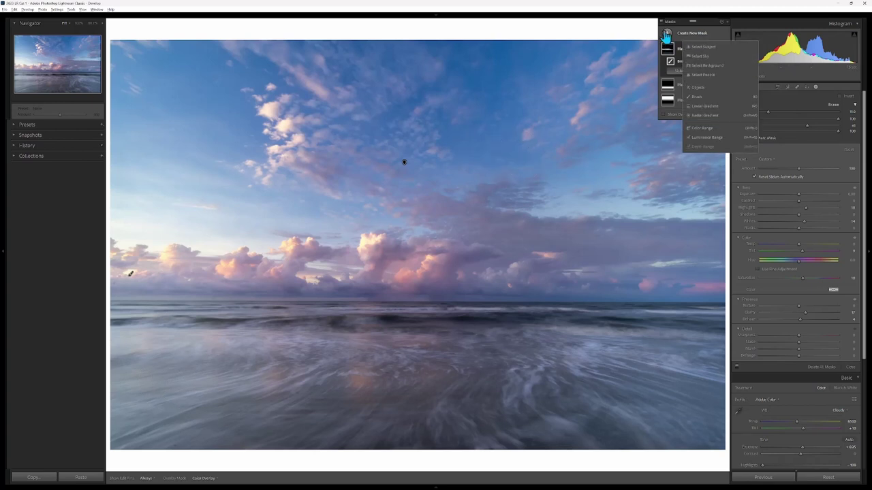
{"action": "left_click", "coordinate": [699, 107]}
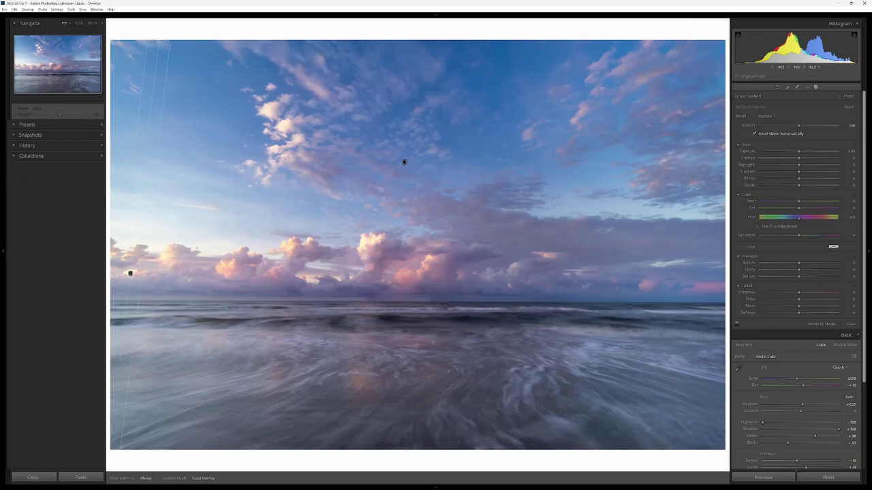
{"action": "left_click_drag", "start_coordinate": [130, 273], "coordinate": [300, 252]}
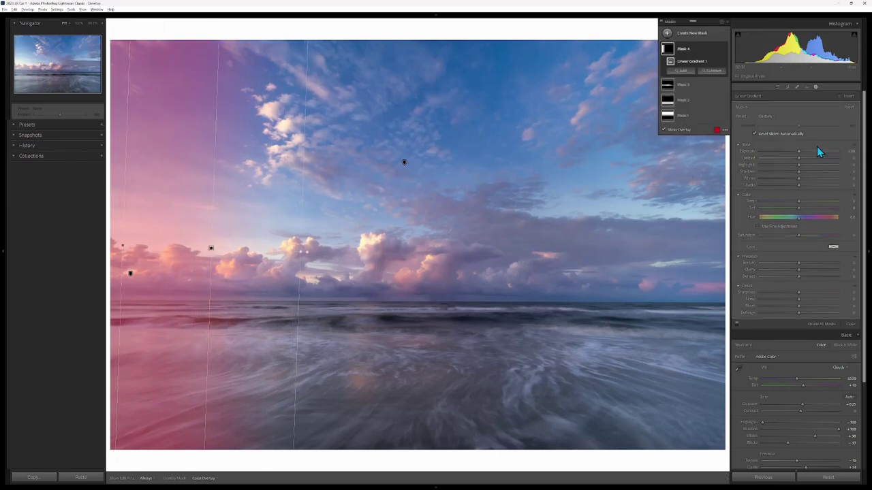
{"action": "left_click_drag", "start_coordinate": [800, 151], "coordinate": [796, 149]}
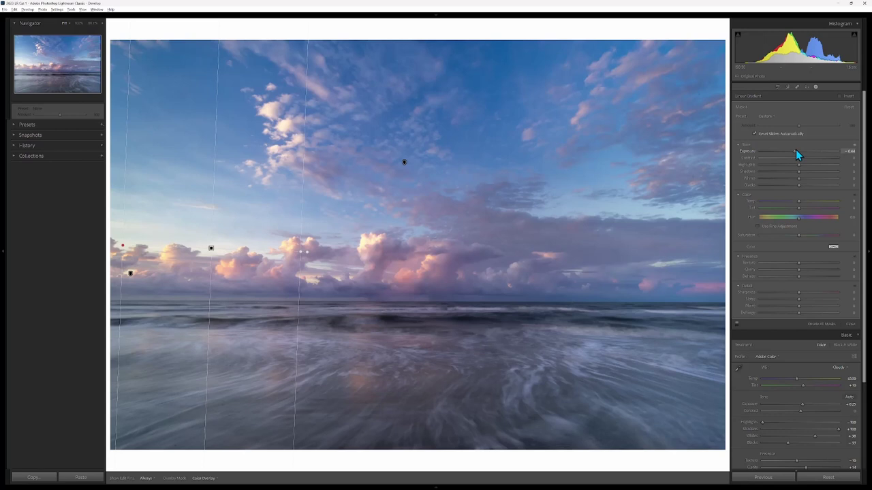
{"action": "left_click_drag", "start_coordinate": [796, 149], "coordinate": [795, 149]}
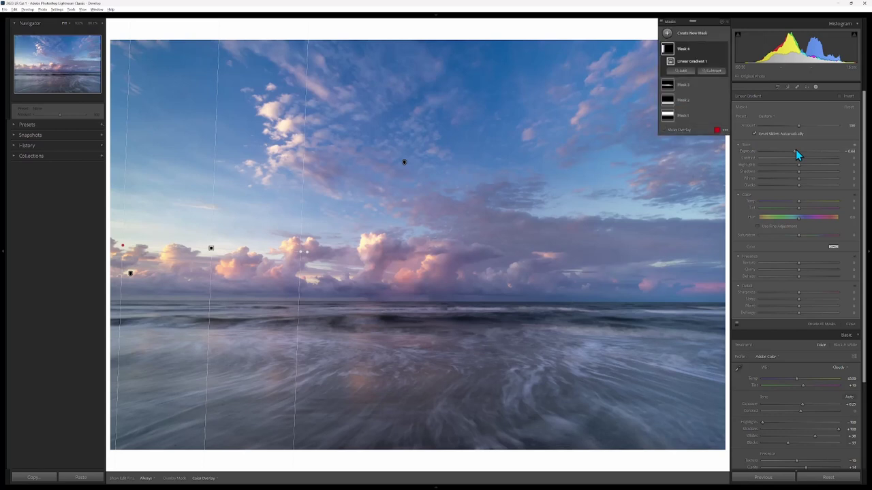
{"action": "mouse_move", "coordinate": [724, 52]}
Create Mask 5 from Select Sky, invert it to cover sea and beach, and add a subtract brush
{"action": "left_click", "coordinate": [667, 34]}
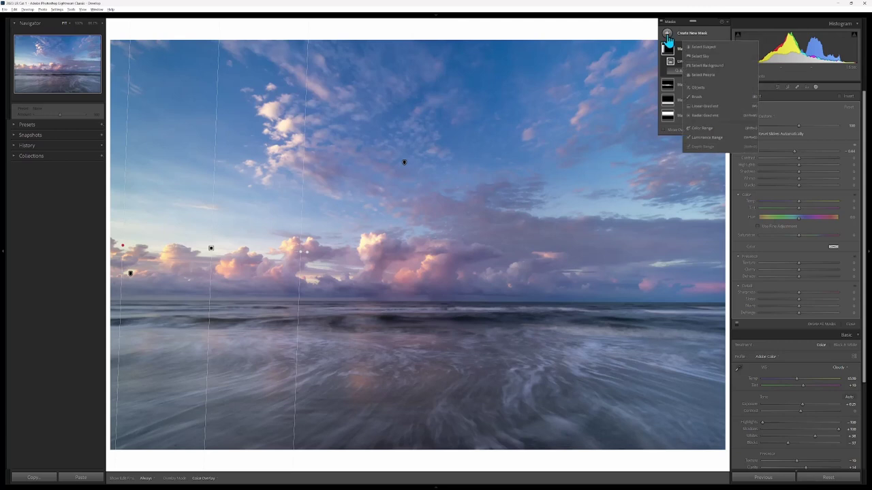
{"action": "left_click", "coordinate": [697, 57]}
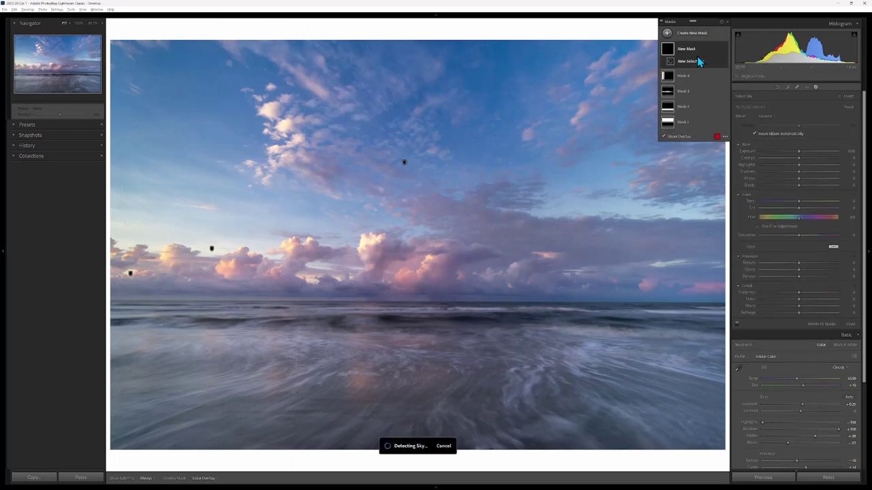
{"action": "left_click", "coordinate": [841, 96]}
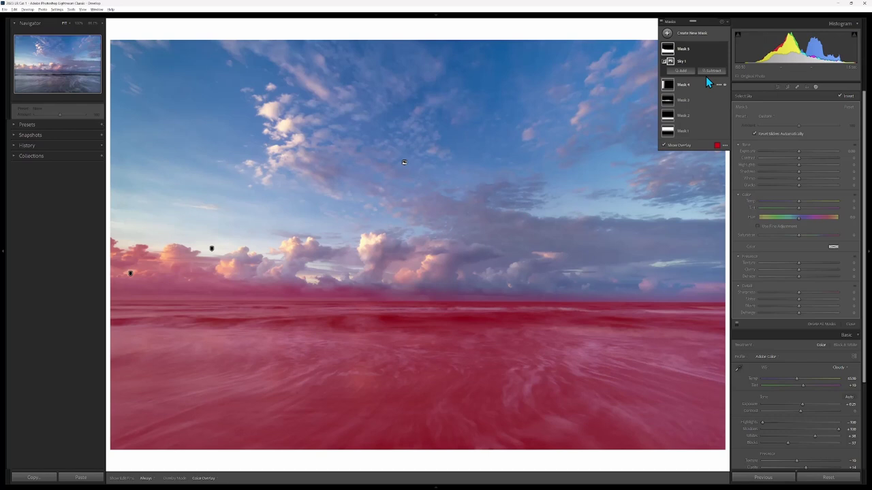
{"action": "left_click", "coordinate": [715, 70]}
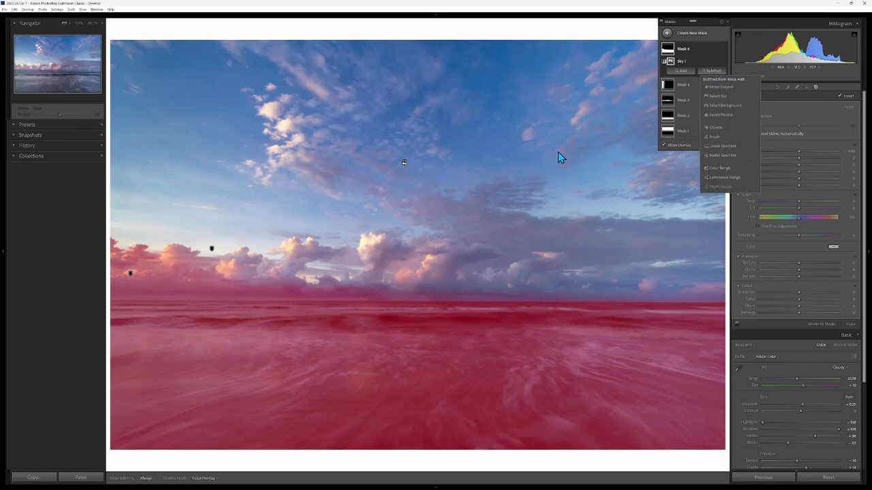
{"action": "left_click", "coordinate": [714, 136]}
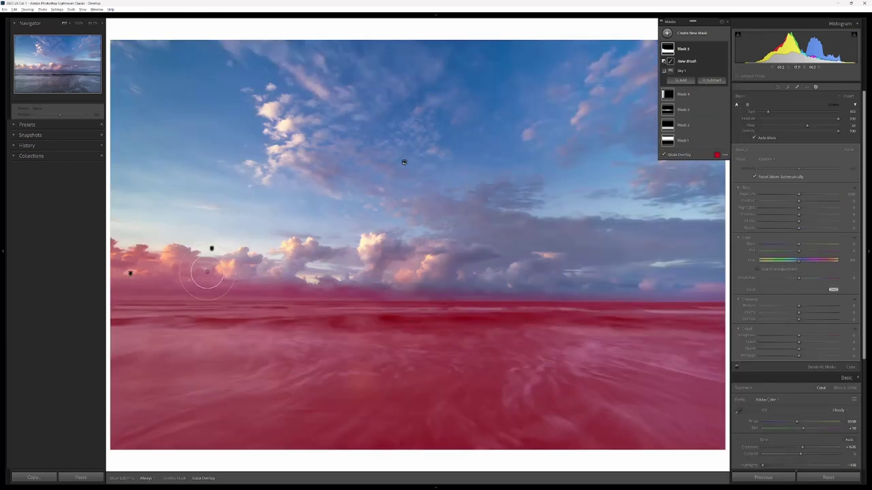
Raise Mask 5's brush Flow to about 93
{"action": "key", "text": "shift+w"}
{"action": "key", "text": "h"}
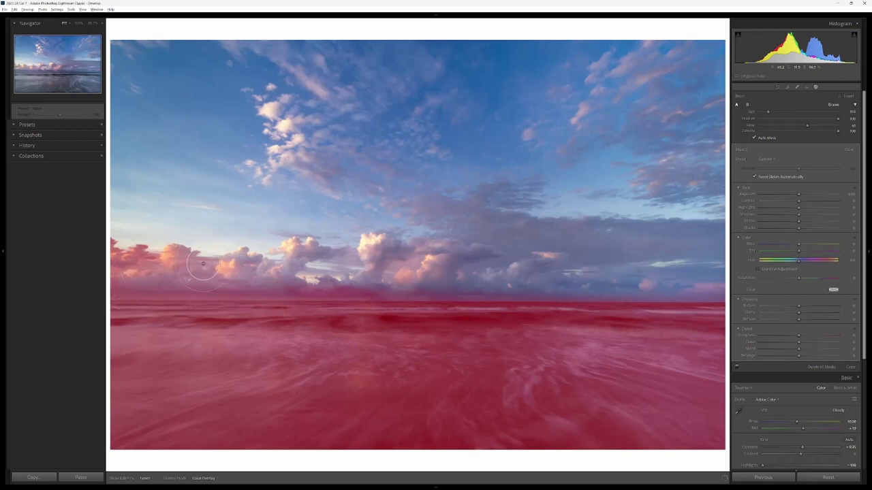
{"action": "key", "text": "shift+w"}
{"action": "key", "text": "h"}
{"action": "left_click_drag", "start_coordinate": [805, 130], "coordinate": [832, 130]}
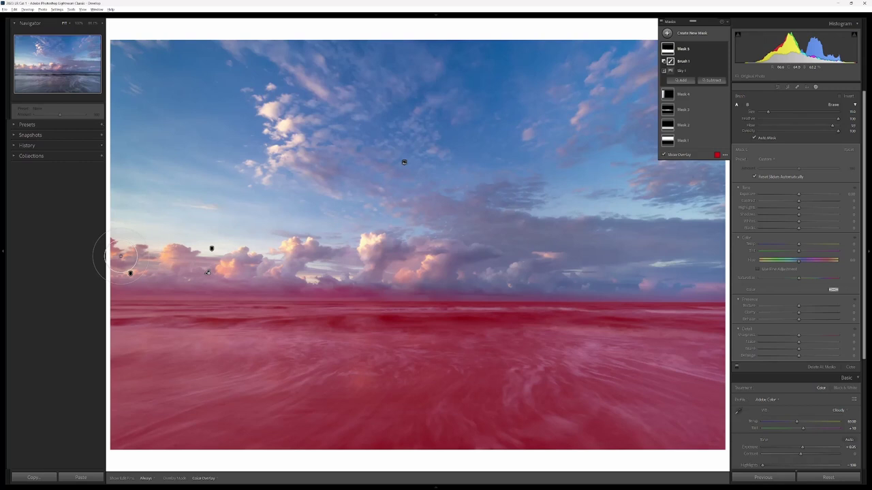
Paint Mask 5's brush across the sea, erasing the low horizon clouds, then open Mask 5's options menu
{"action": "key", "text": "shift+w"}
{"action": "key", "text": "h"}
{"action": "key", "text": "shift+w"}
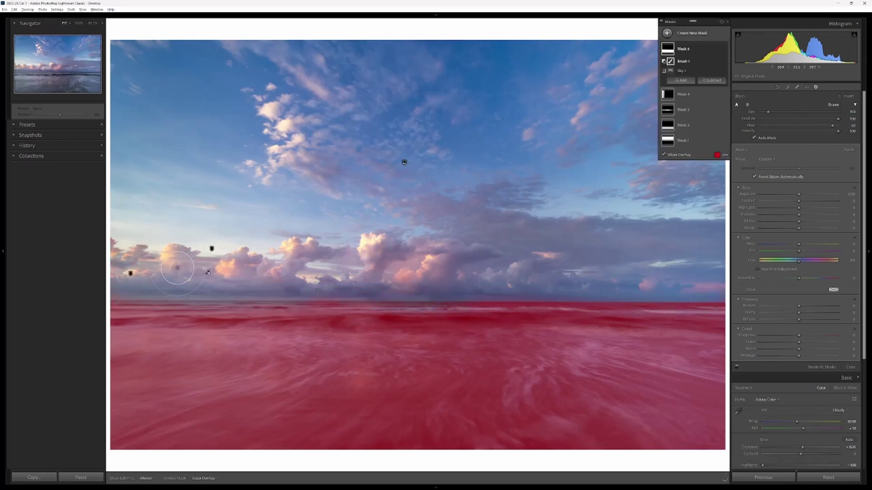
{"action": "key", "text": "shift+w"}
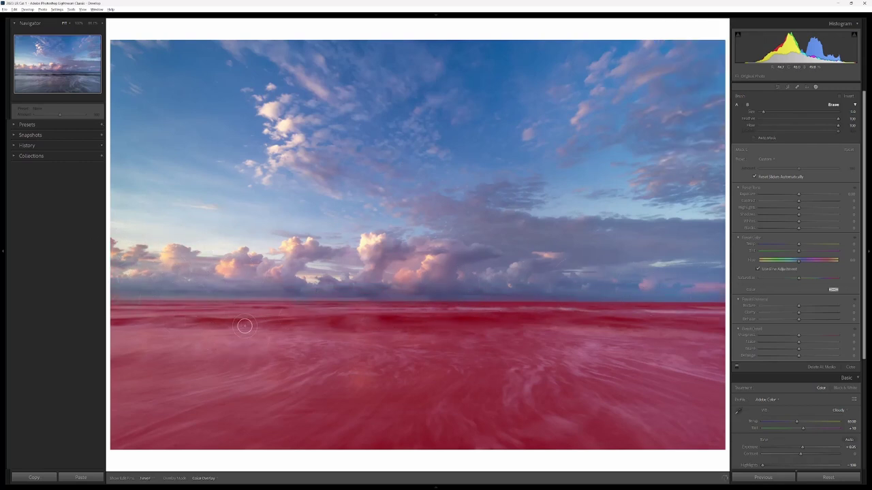
{"action": "key", "text": "shift+w"}
{"action": "key", "text": "h"}
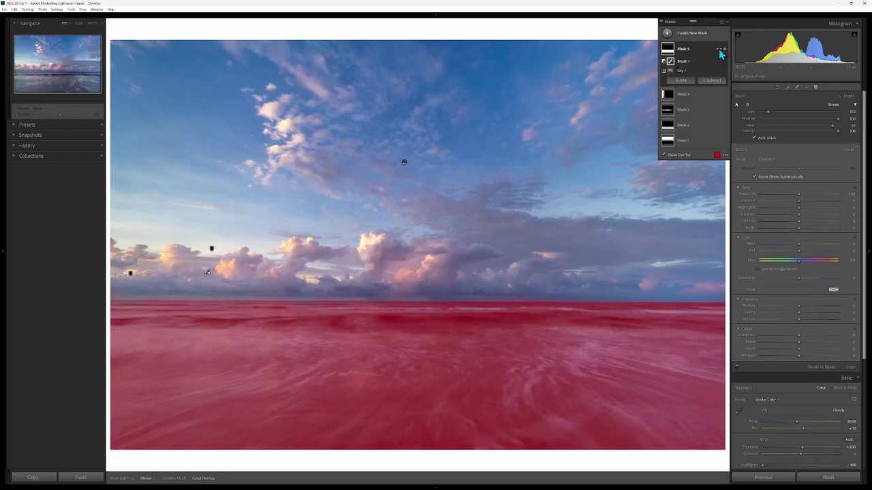
{"action": "left_click", "coordinate": [718, 50]}
Intersect Mask 5 with a Luminance Range sampled from the sea and horizon, extended toward darker tones
{"action": "mouse_move", "coordinate": [733, 74]}
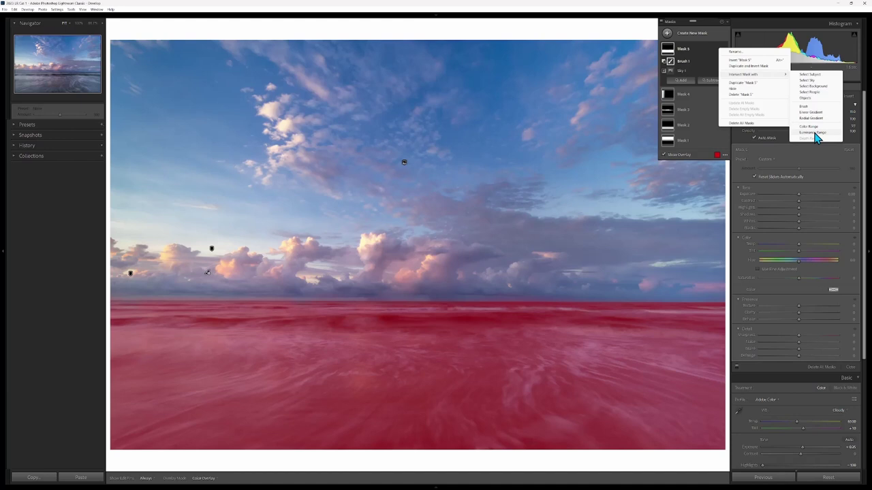
{"action": "left_click", "coordinate": [813, 133]}
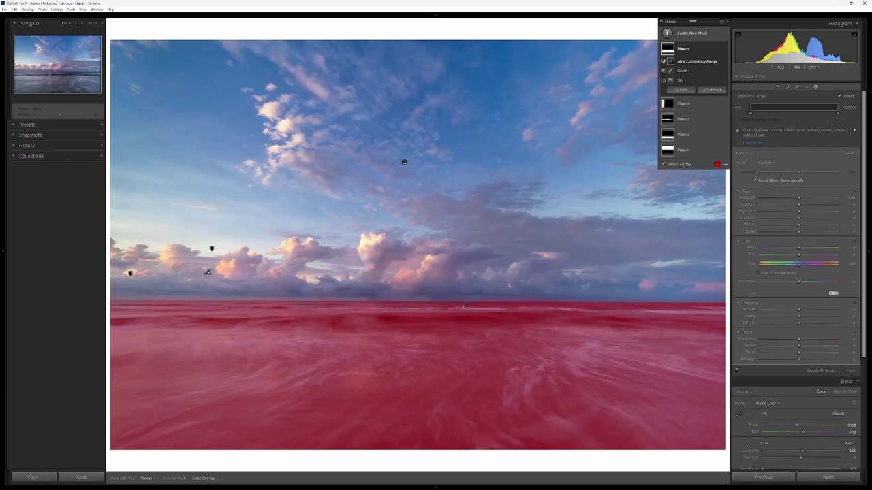
{"action": "left_click", "coordinate": [462, 308]}
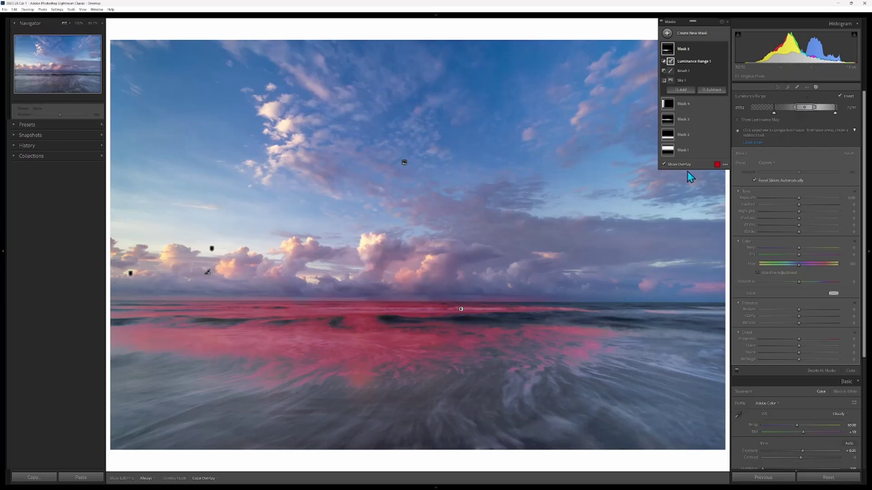
{"action": "left_click", "coordinate": [476, 308]}
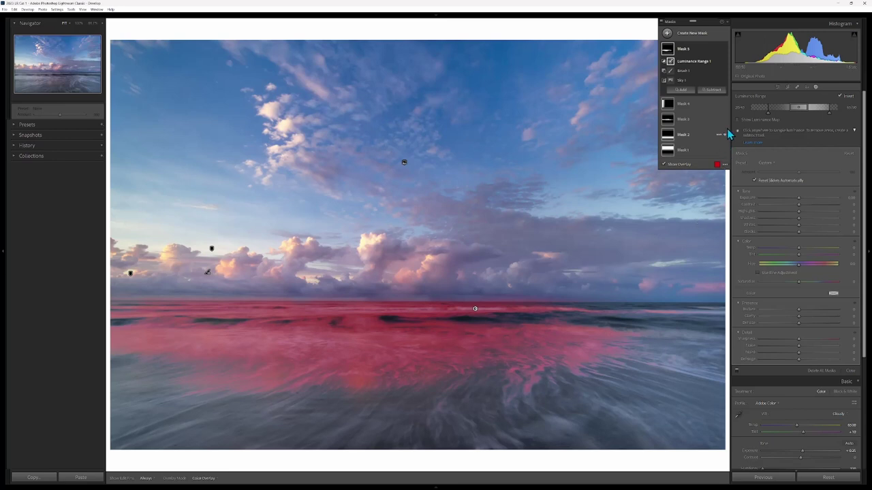
{"action": "left_click_drag", "start_coordinate": [802, 107], "coordinate": [775, 109]}
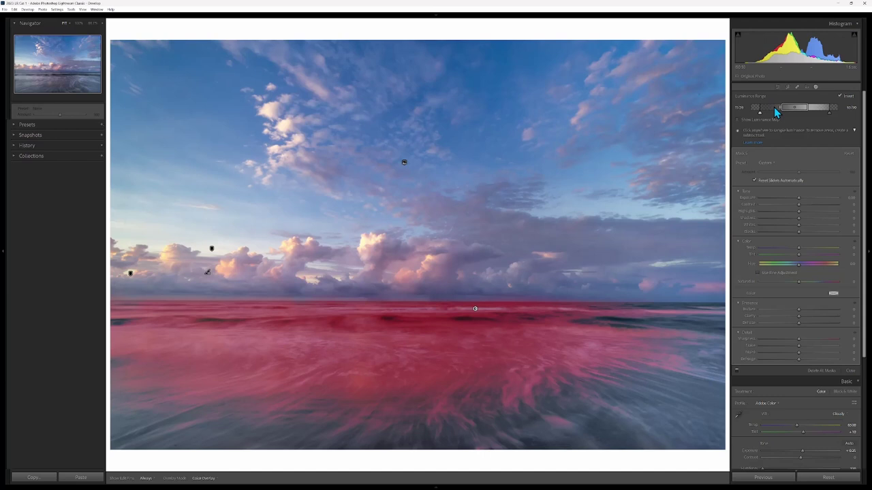
Fine-tune the luminance range, then set Highlights to 10, raise Exposure slightly, and set Whites to 22
{"action": "left_click_drag", "start_coordinate": [773, 107], "coordinate": [774, 107]}
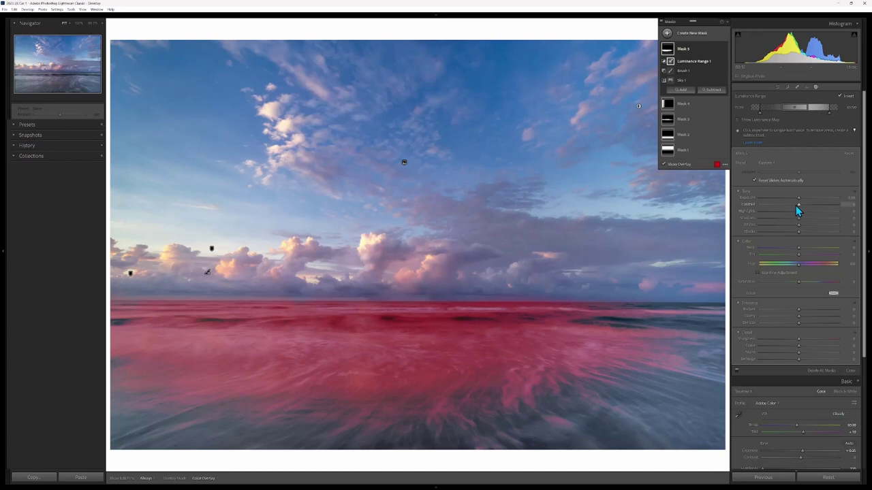
{"action": "left_click_drag", "start_coordinate": [799, 211], "coordinate": [802, 213]}
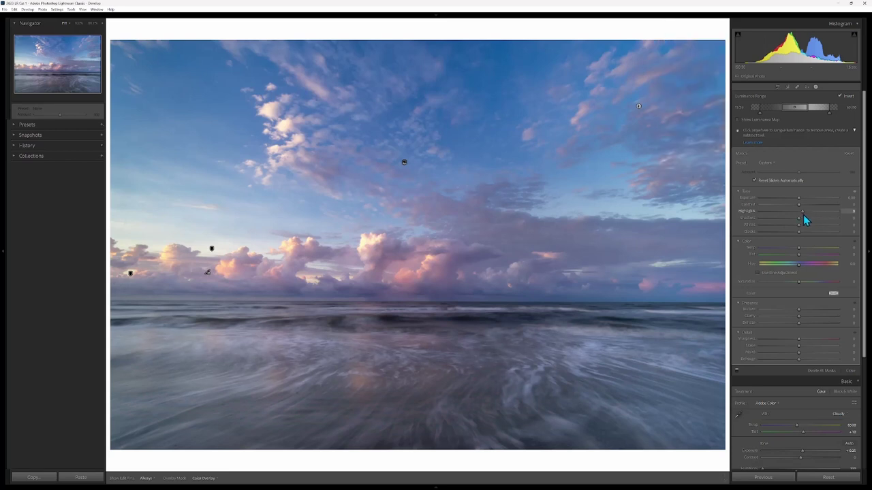
{"action": "mouse_move", "coordinate": [803, 215]}
{"action": "left_mouse_down"}
{"action": "mouse_move", "coordinate": [798, 197]}
{"action": "mouse_move", "coordinate": [807, 227]}
{"action": "left_mouse_up"}
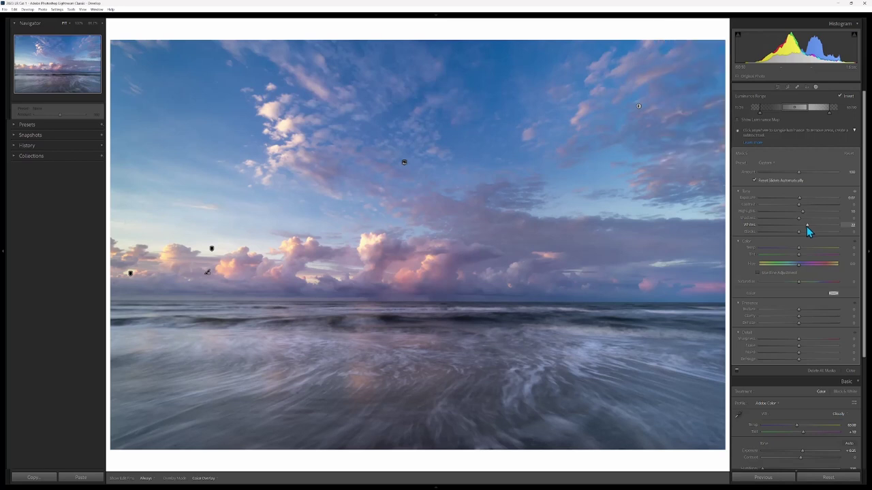
{"action": "left_click_drag", "start_coordinate": [804, 226], "coordinate": [803, 226]}
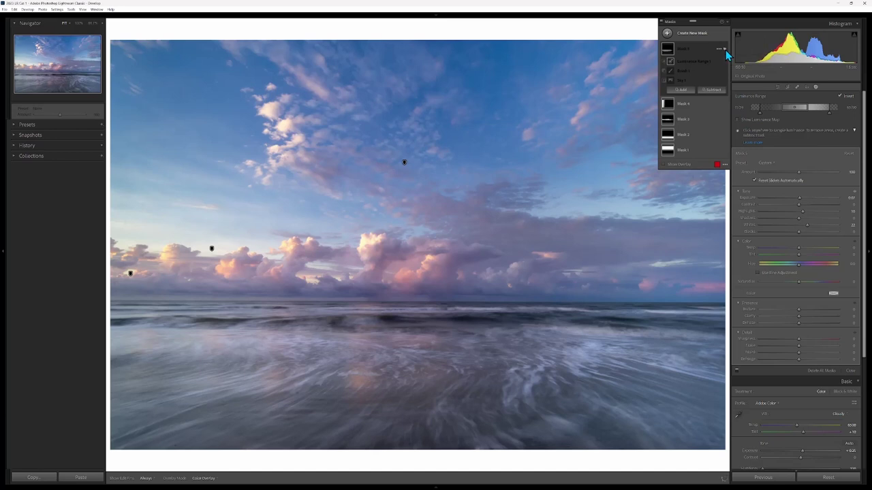
Toggle Mask 5's visibility off and on to compare the photo with and without it
{"action": "left_click", "coordinate": [725, 51]}
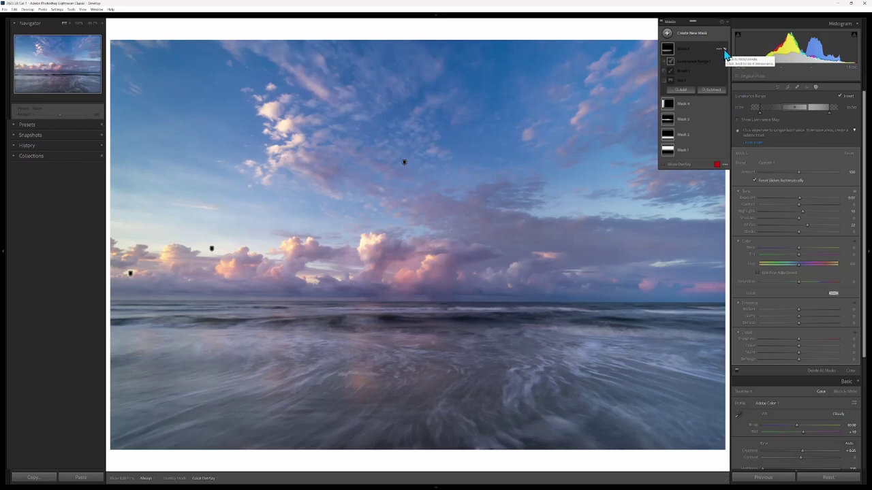
{"action": "left_click", "coordinate": [725, 52]}
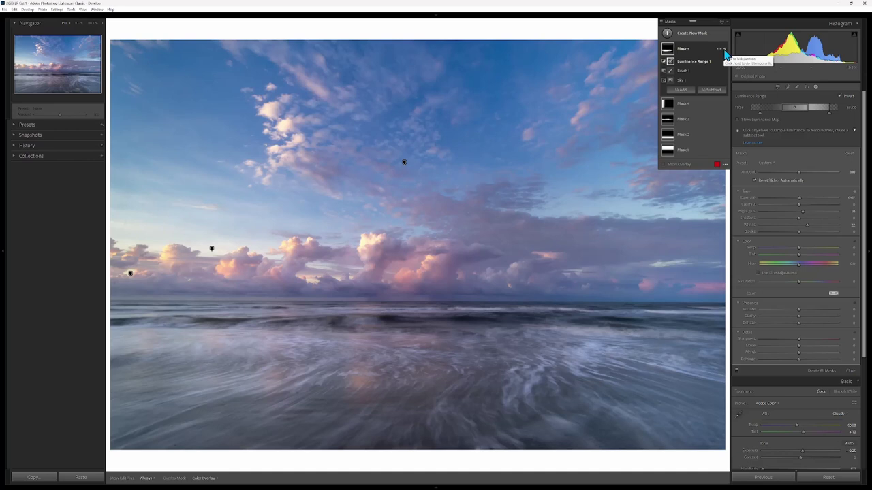
{"action": "left_click", "coordinate": [725, 51]}
{"action": "left_click", "coordinate": [725, 52]}
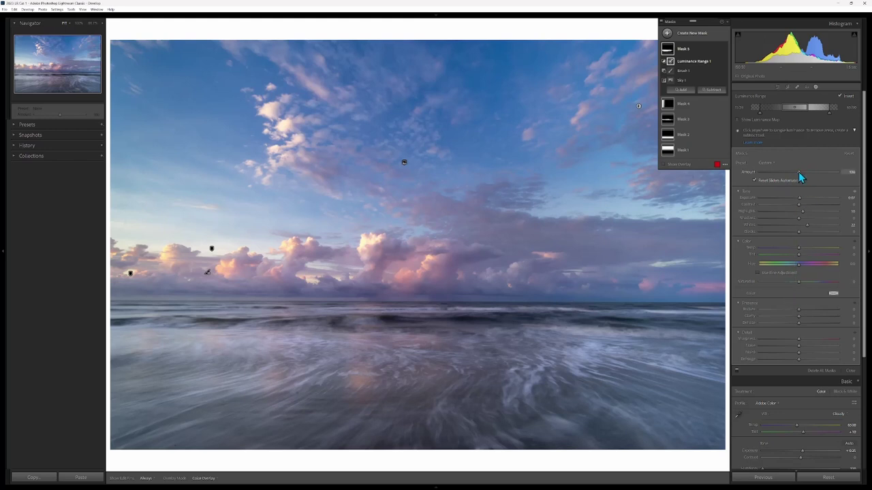
Lower Mask 5's Amount from 100 to 86 and recheck its effect on and off
{"action": "key", "text": "shift+t"}
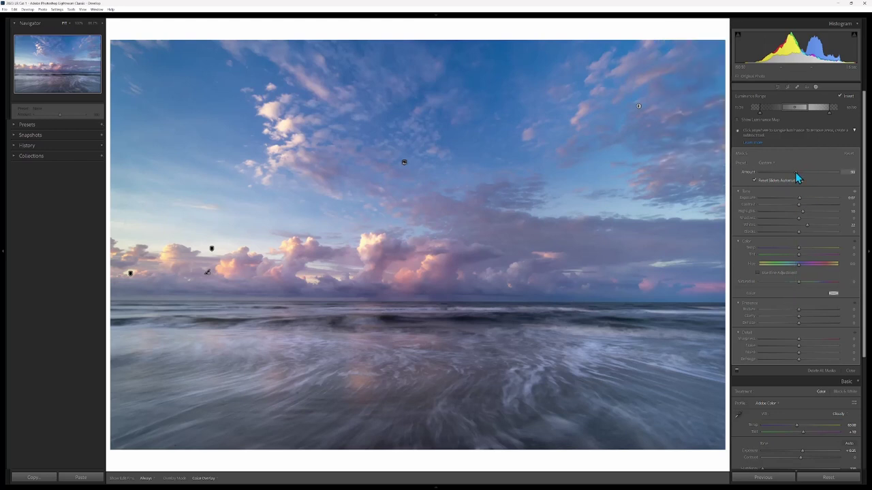
{"action": "mouse_move", "coordinate": [786, 174]}
{"action": "left_mouse_down"}
{"action": "mouse_move", "coordinate": [777, 176]}
{"action": "mouse_move", "coordinate": [821, 177]}
{"action": "mouse_move", "coordinate": [793, 181]}
{"action": "left_mouse_up"}
{"action": "left_click_drag", "start_coordinate": [793, 179], "coordinate": [792, 179]}
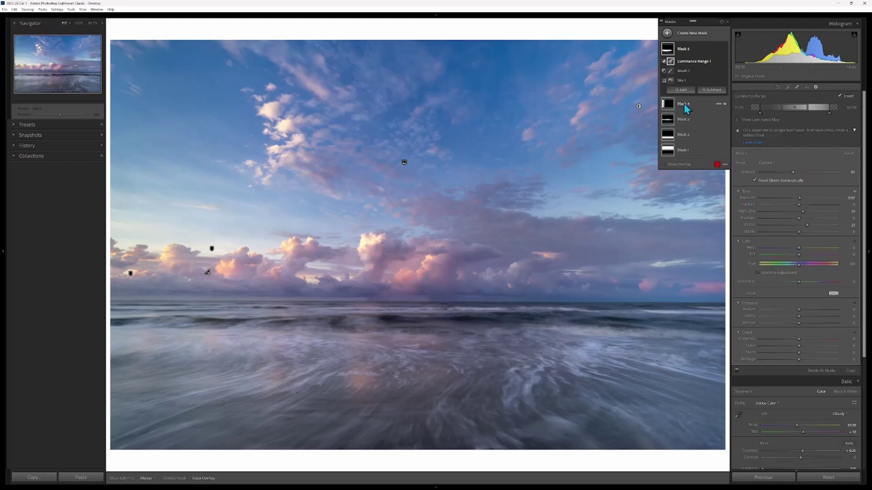
{"action": "left_click", "coordinate": [724, 53]}
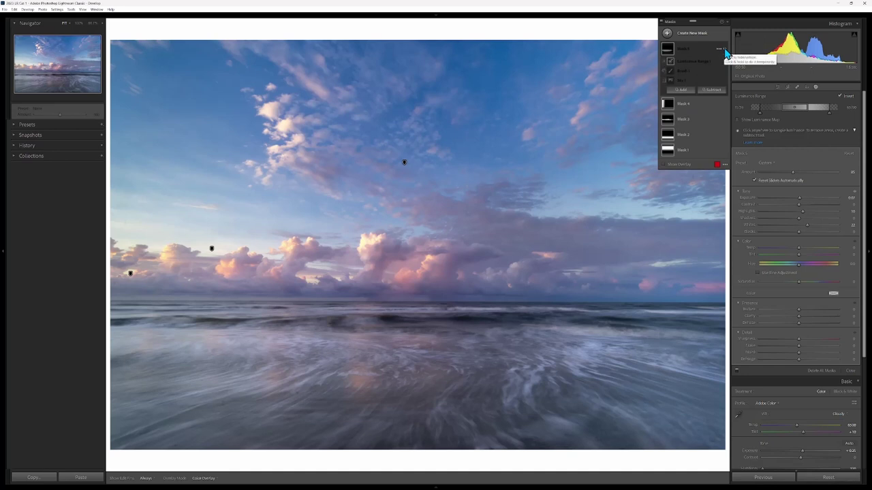
{"action": "left_click", "coordinate": [725, 54]}
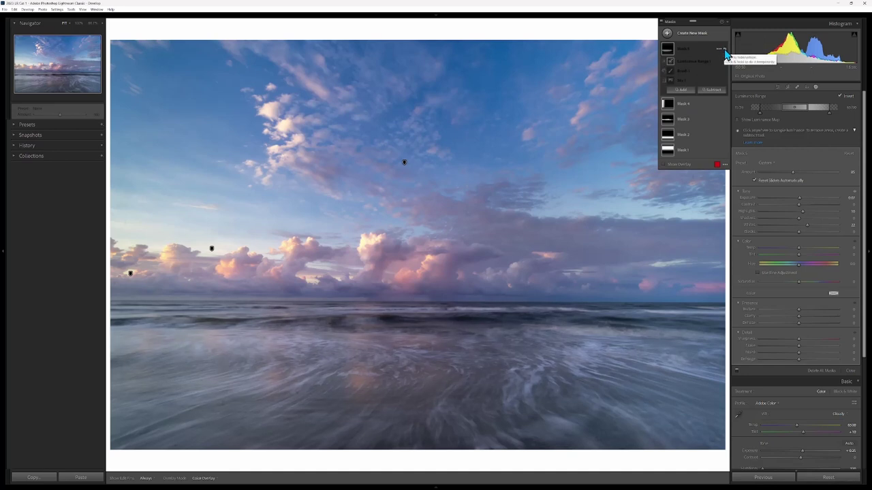
{"action": "left_click", "coordinate": [726, 54]}
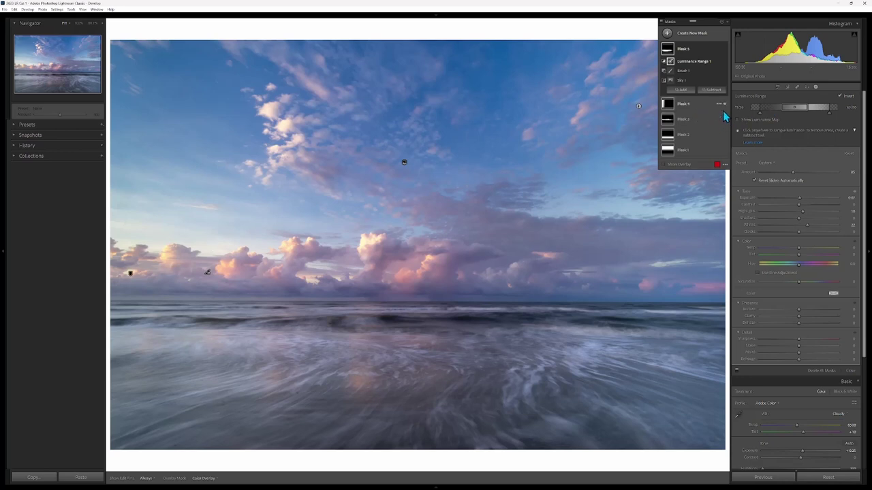
Exit Masking and compare the finished seascape with the Before view, then return to After
{"action": "left_click", "coordinate": [778, 87]}
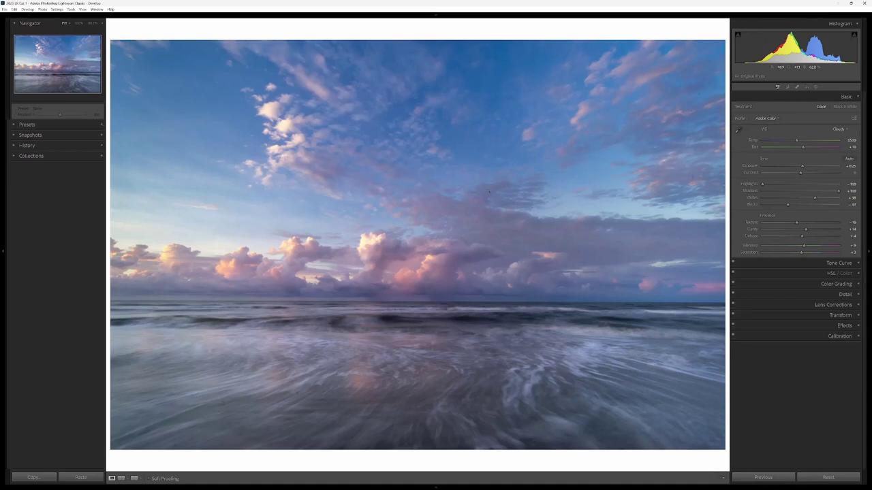
{"action": "key", "text": "backslash"}
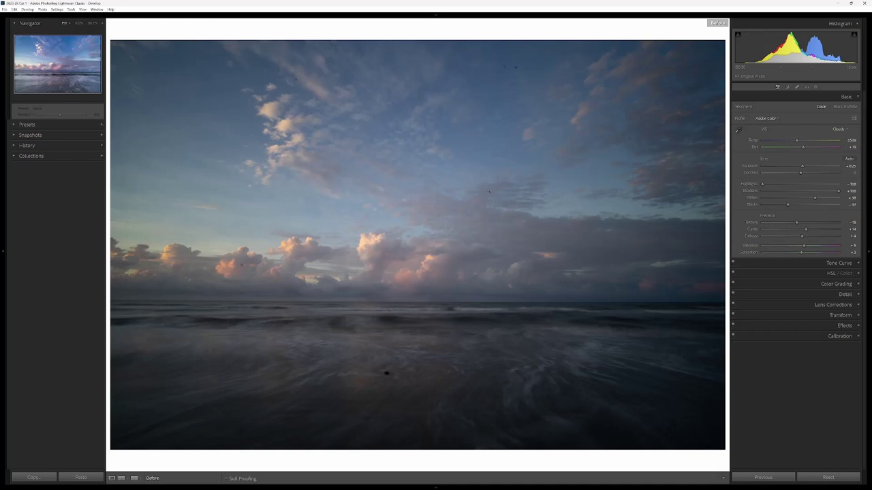
{"action": "key", "text": "backslash"}
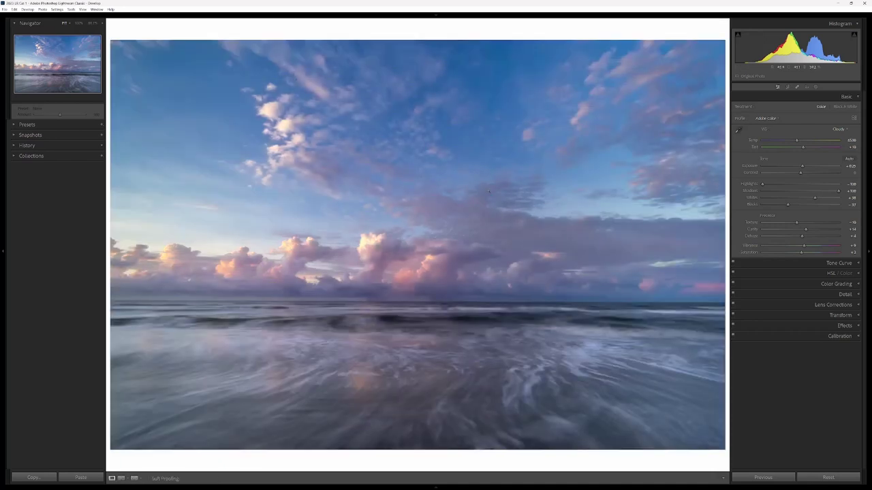